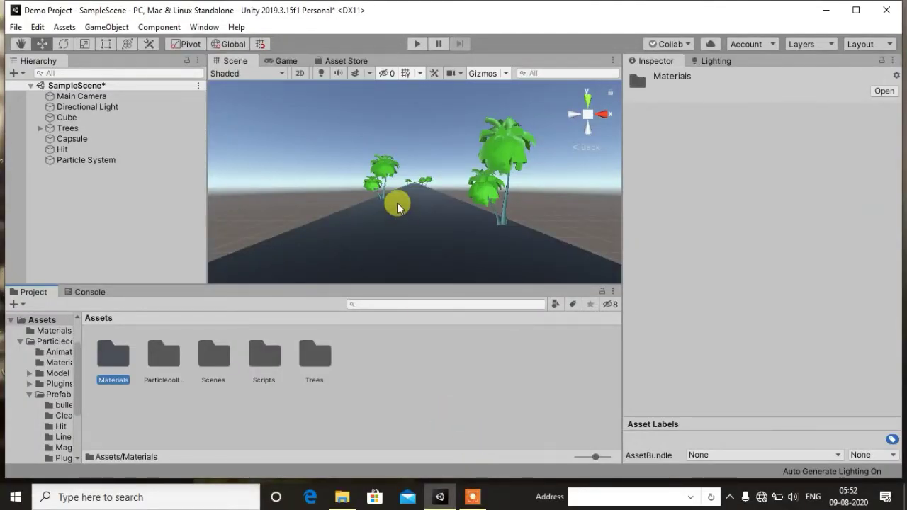
Play the road scene and watch the red capsule reach the barrier's particle burst
click(418, 47)
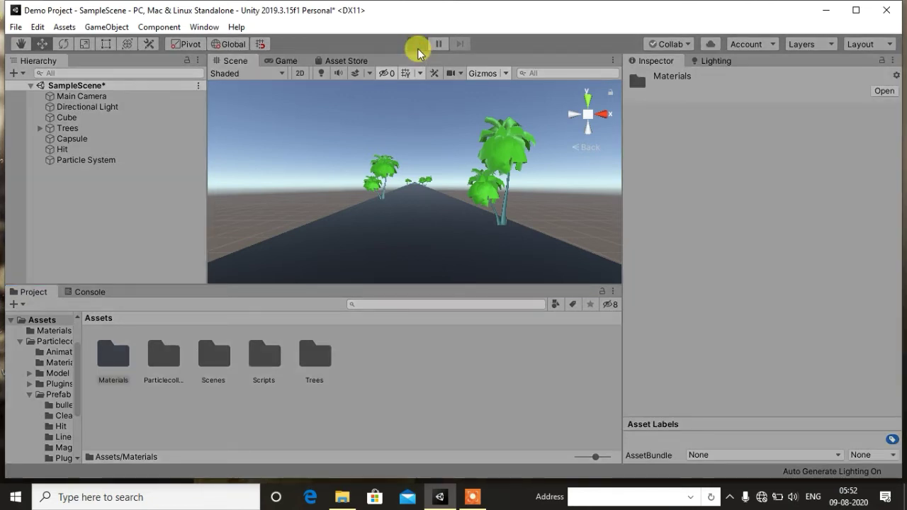
click(418, 46)
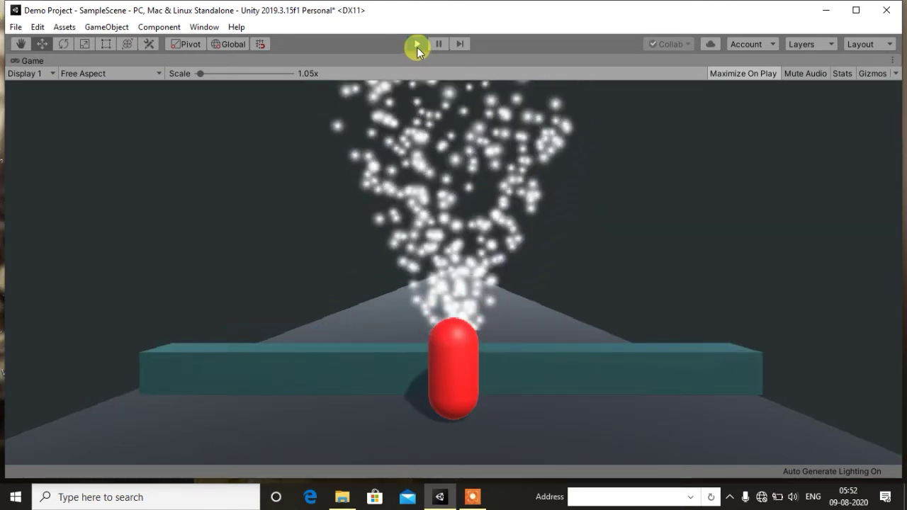
Stop Play mode to get back to the editor showing the road scene
click(417, 46)
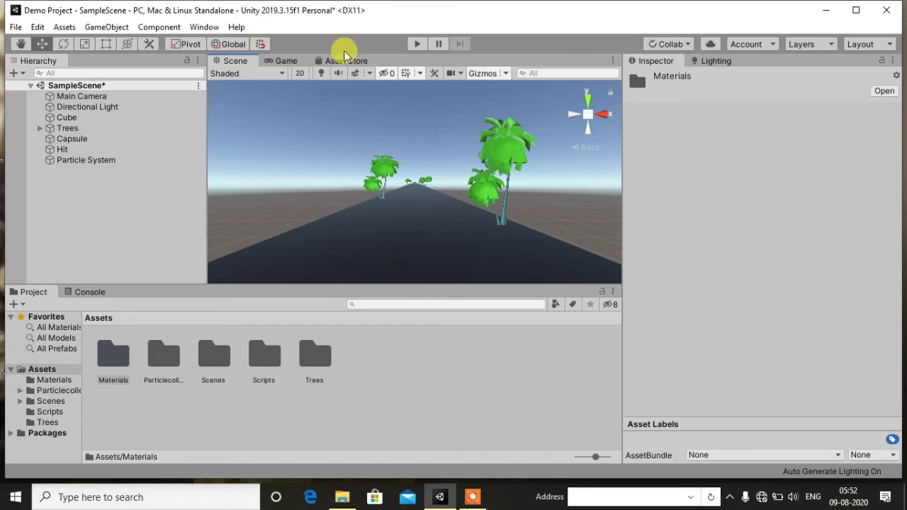
click(761, 501)
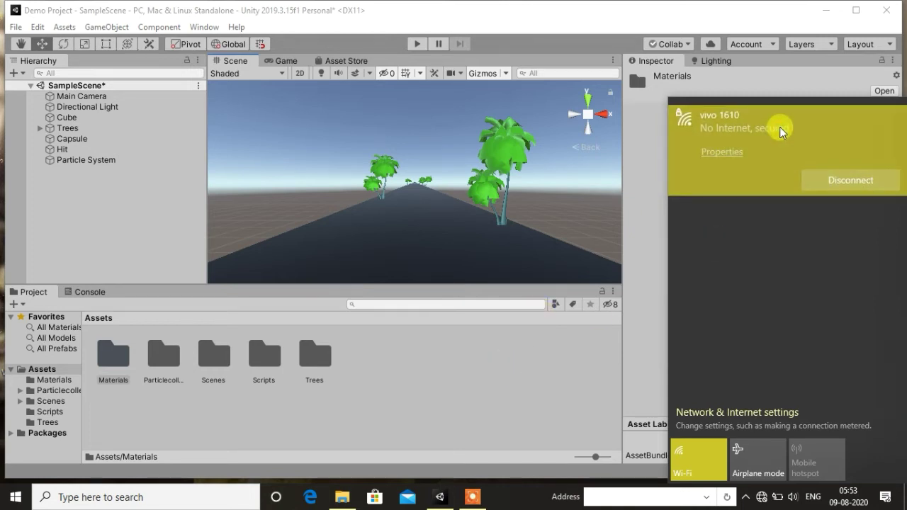
click(550, 385)
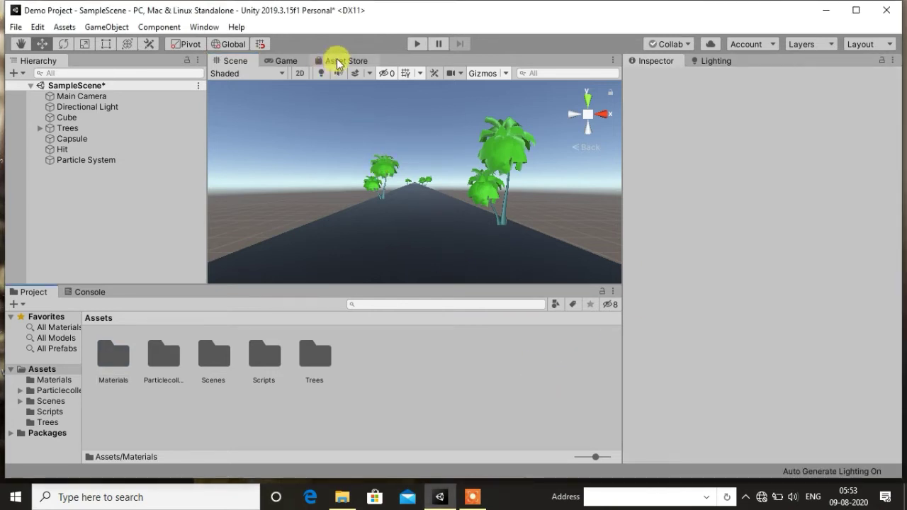
click(337, 63)
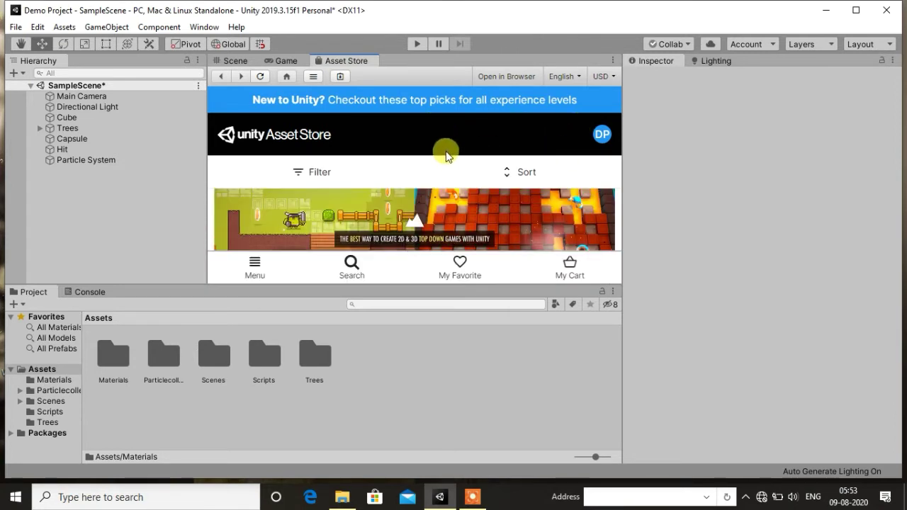
Search the Asset Store for 'particles free' and glance at the result sort options
click(350, 265)
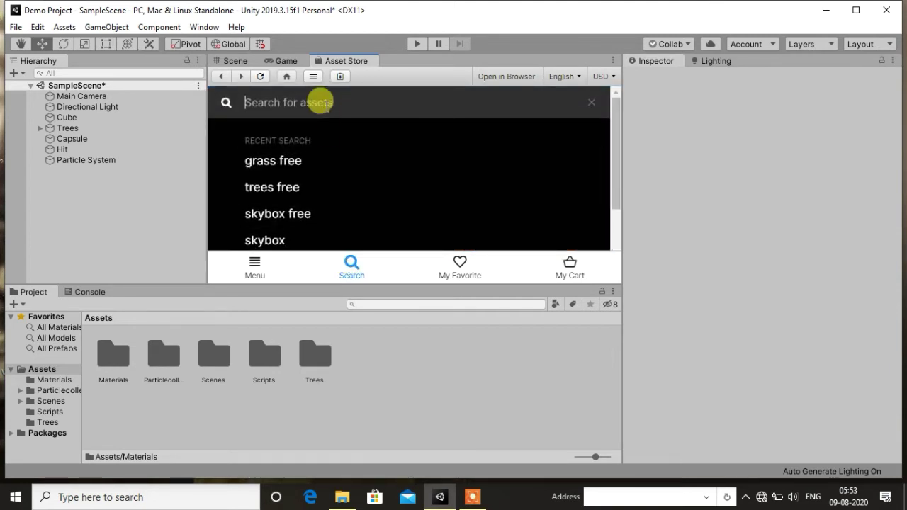
text(part)
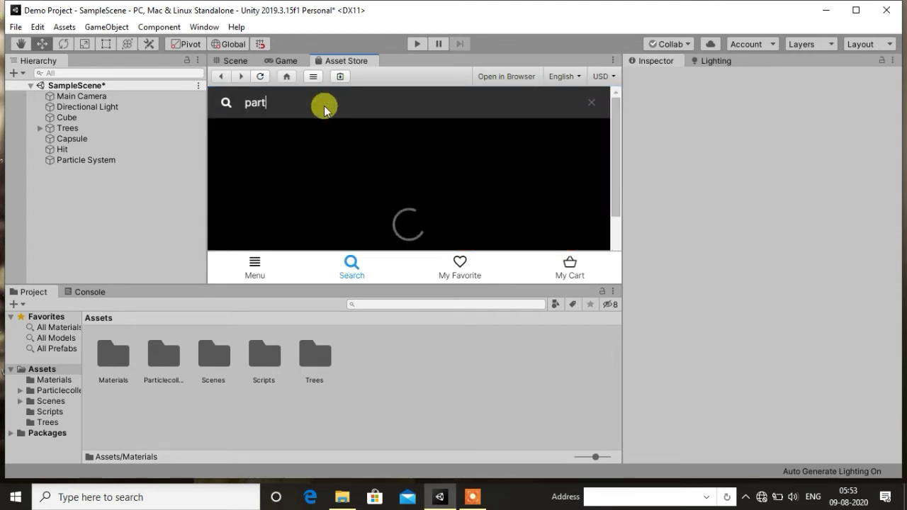
text(ic)
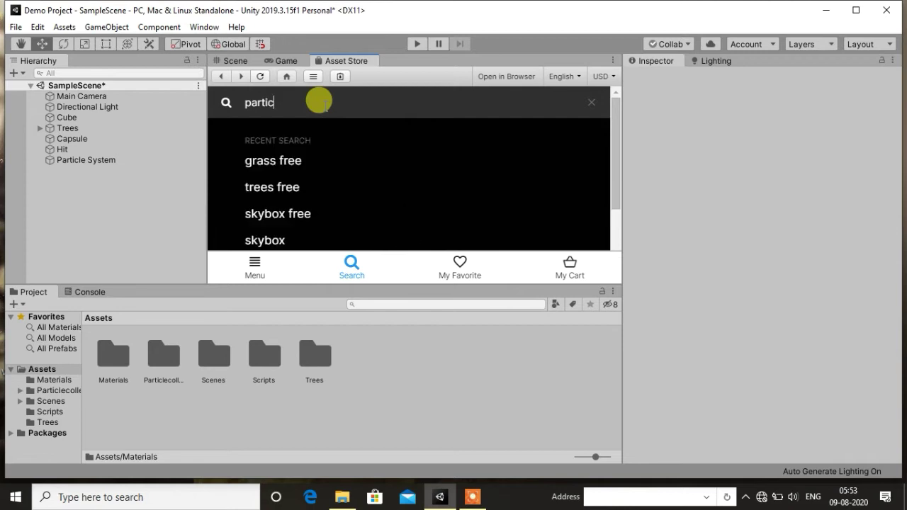
text(les )
text(free)
key(Return)
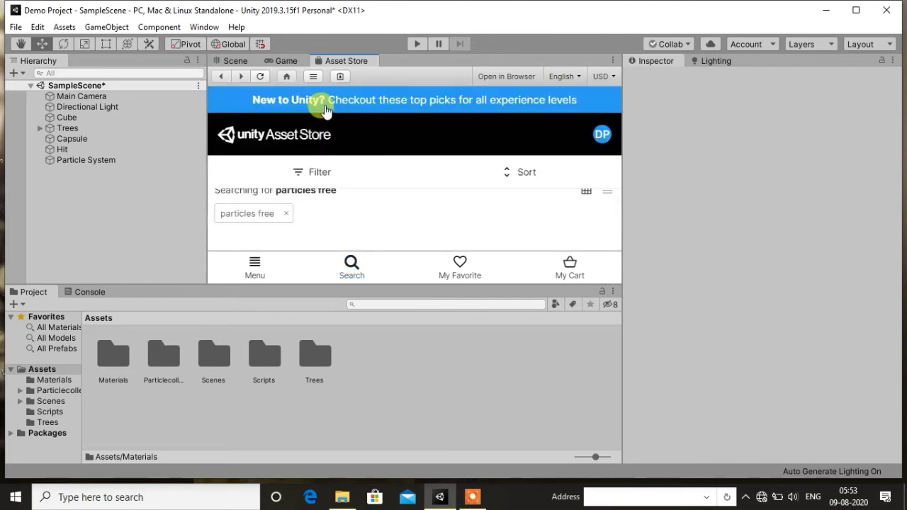
click(419, 168)
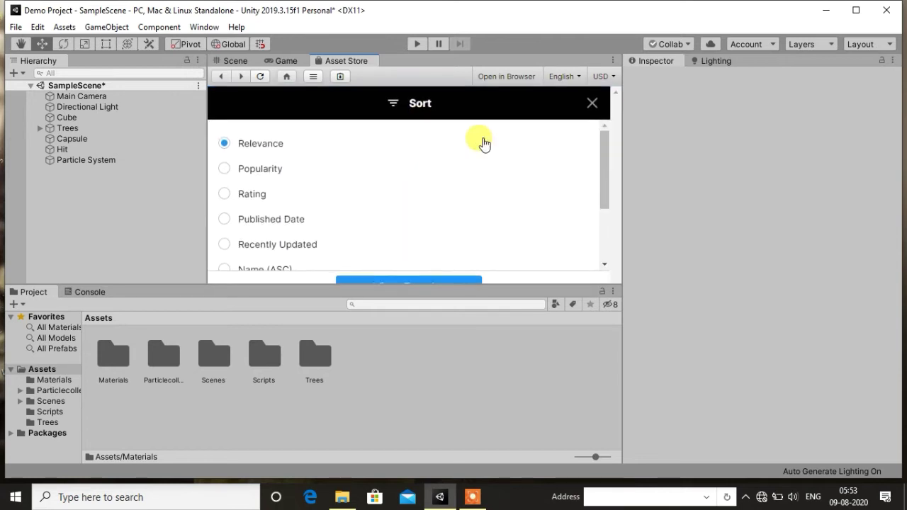
click(589, 105)
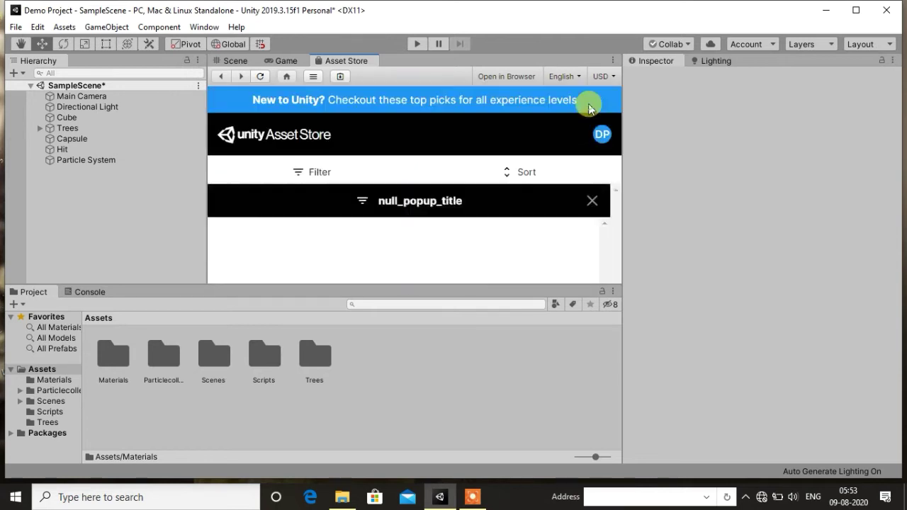
click(613, 60)
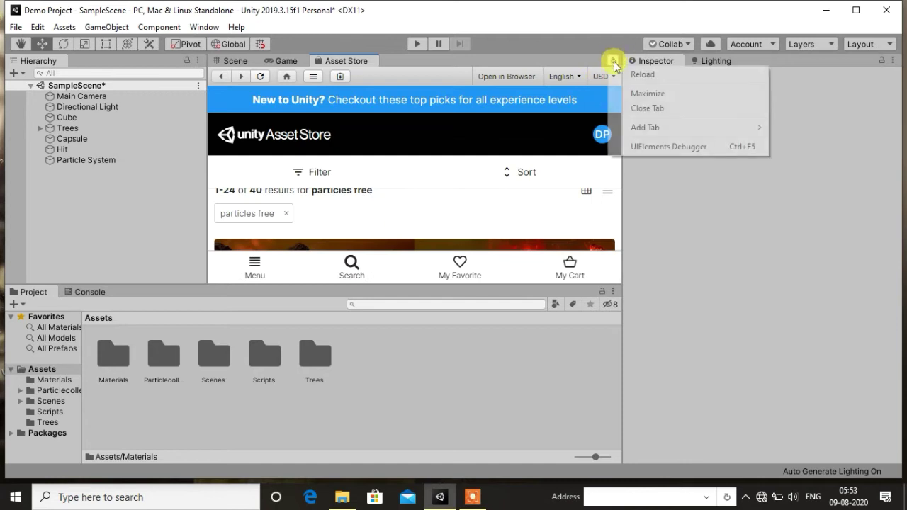
click(628, 93)
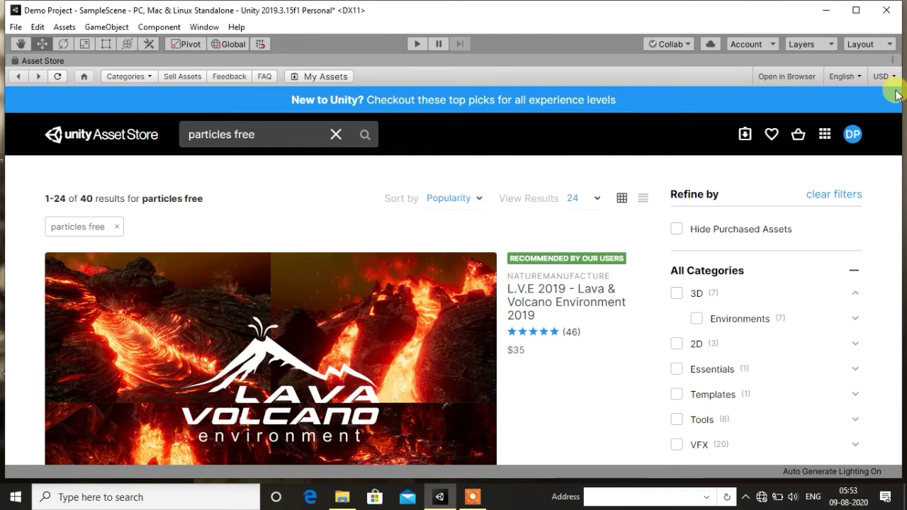
scroll(897, 107, down, 2)
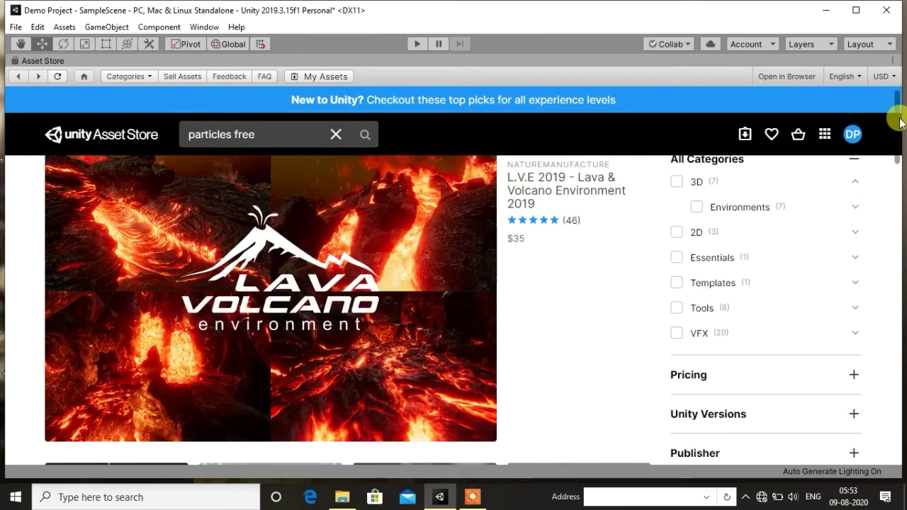
scroll(895, 174, down, 5)
scroll(891, 203, down, 2)
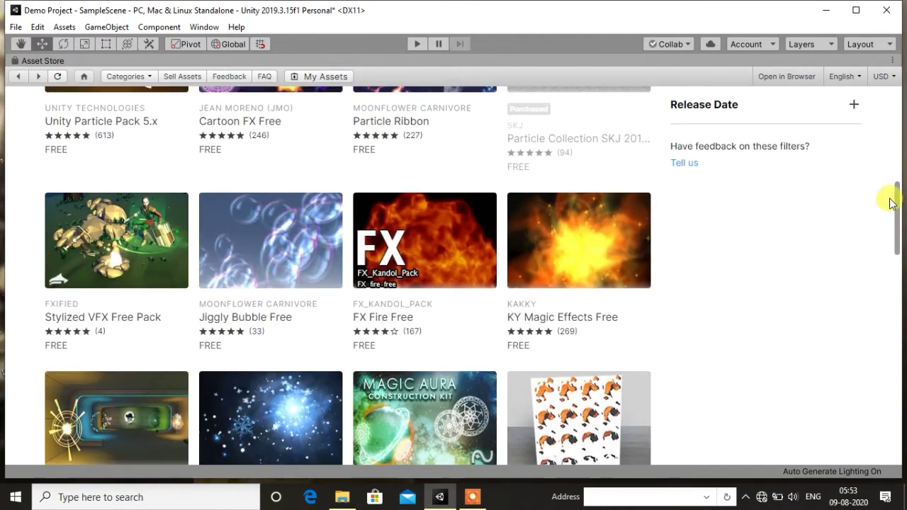
scroll(891, 196, up, 1)
scroll(889, 181, up, 1)
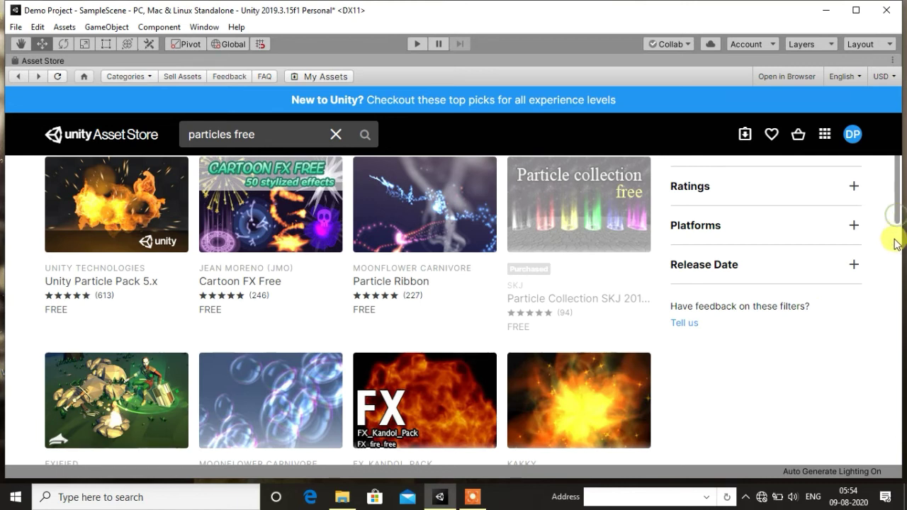
scroll(897, 212, down, 1)
click(895, 261)
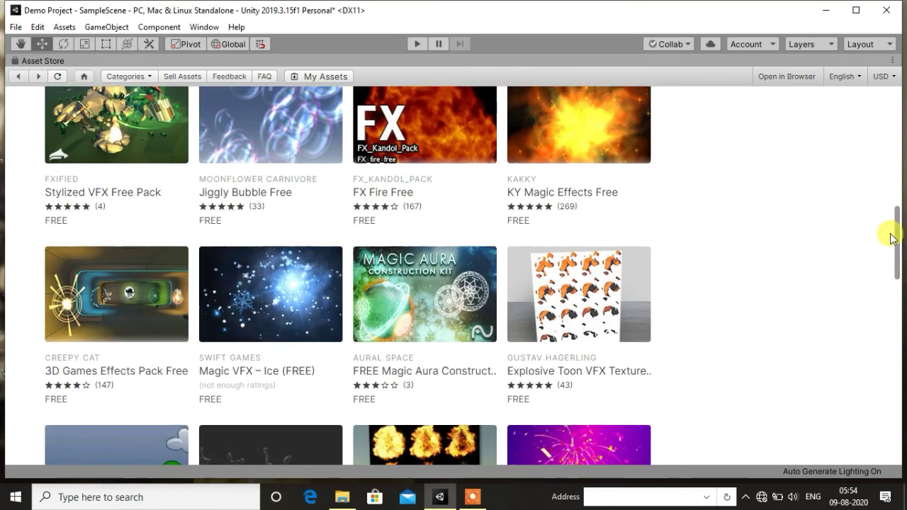
drag(891, 236, 886, 194)
scroll(884, 193, up, 1)
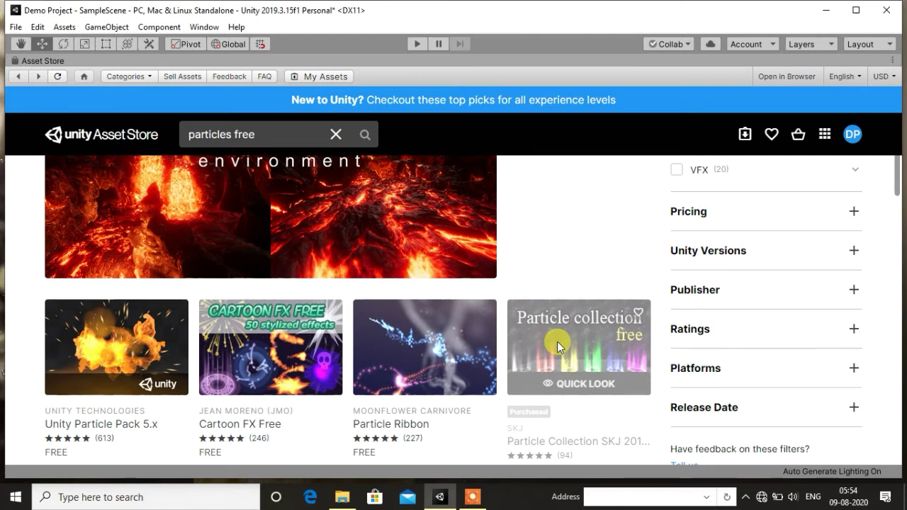
click(892, 61)
click(826, 94)
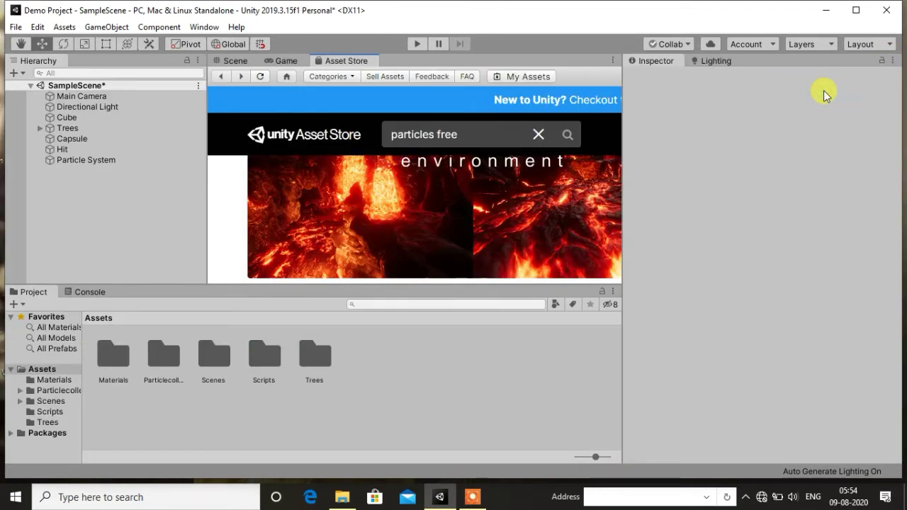
Frame the capsule in the Scene view and browse Particlecollection_Free samples' Plugins and Effect folders
click(233, 62)
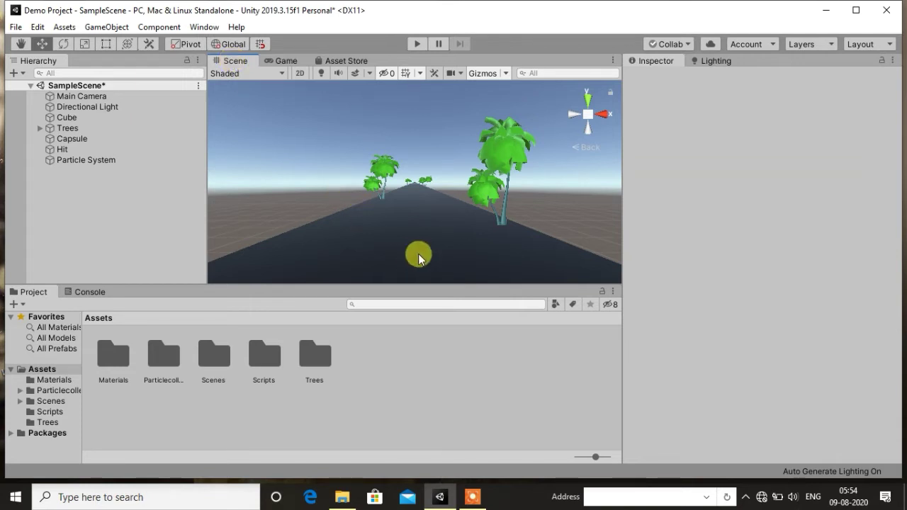
double_click(69, 140)
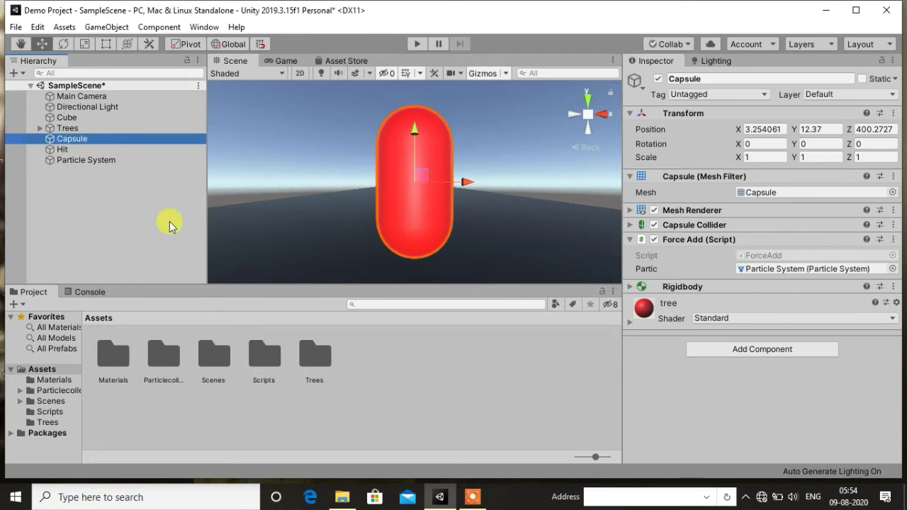
double_click(171, 360)
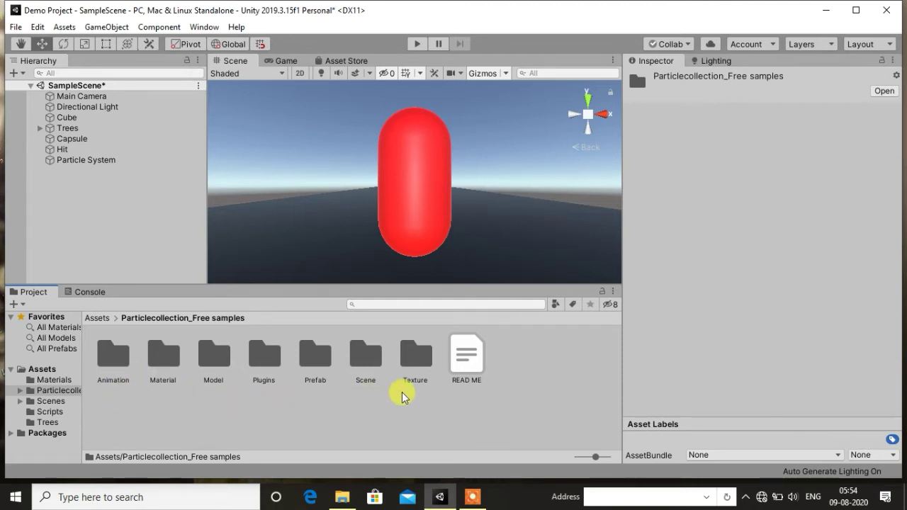
double_click(260, 359)
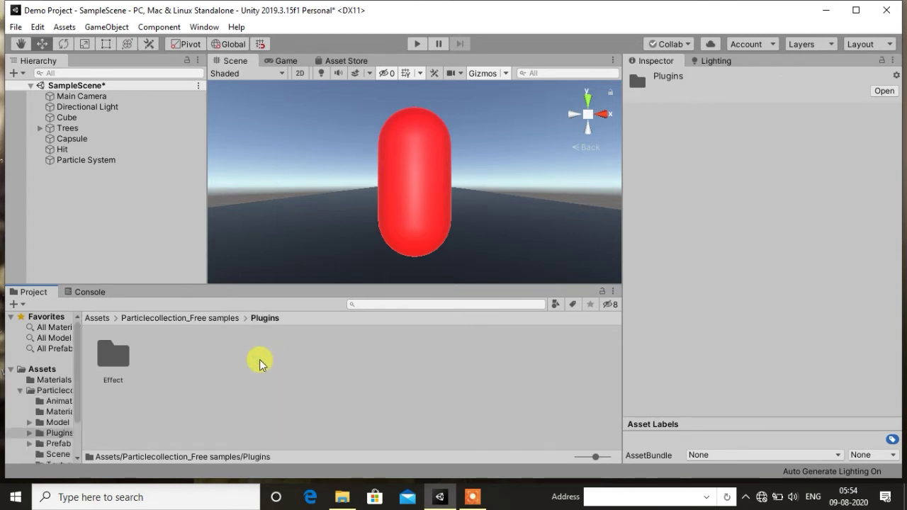
double_click(109, 357)
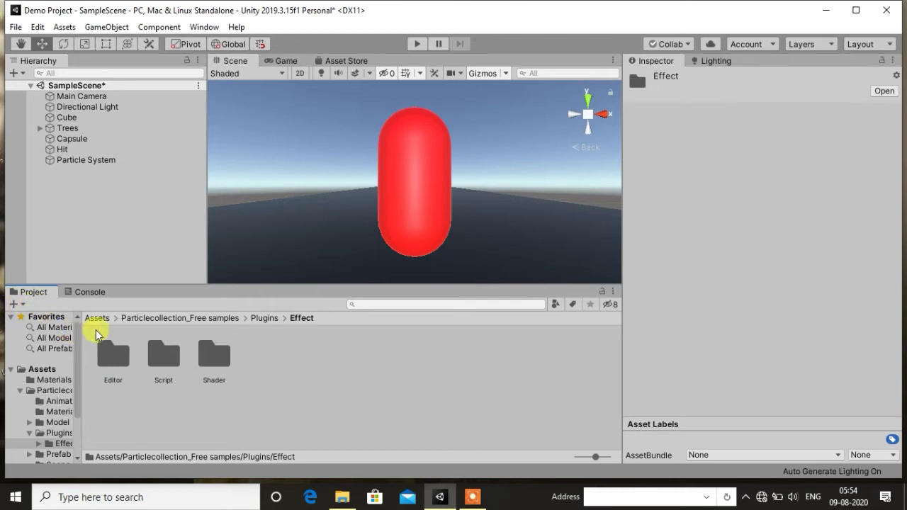
Open the samples' Prefab folder and pan the Scene view back along the road
click(139, 318)
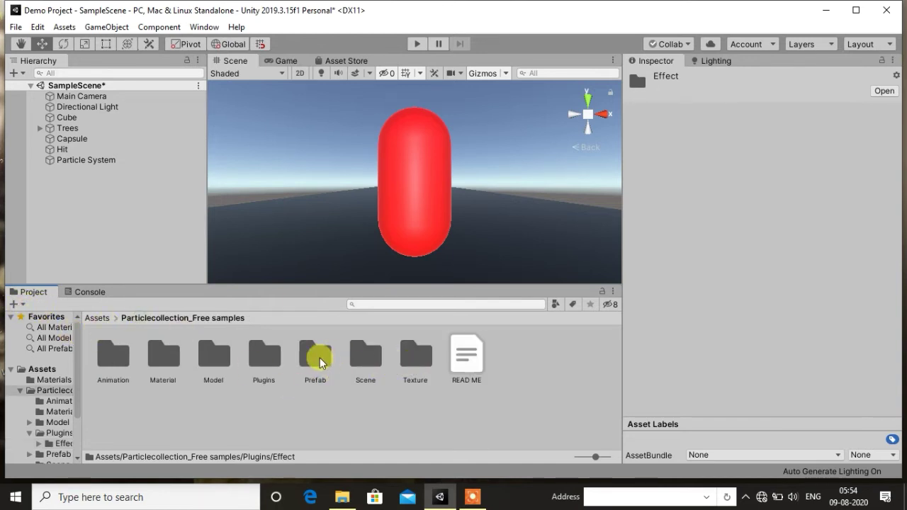
double_click(320, 358)
click(318, 358)
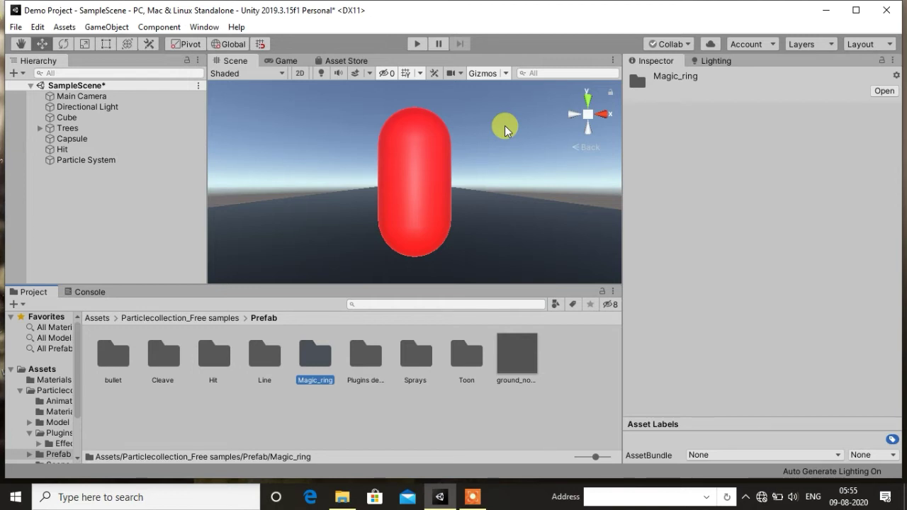
key(q)
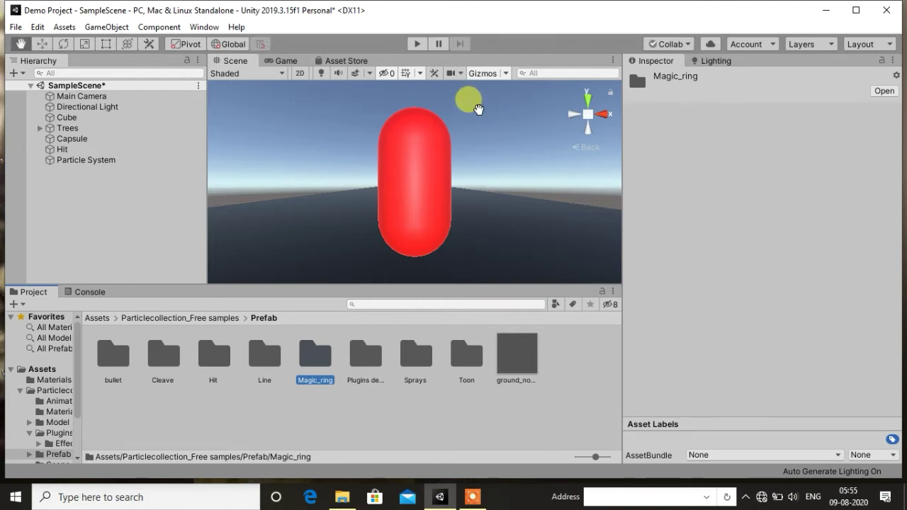
drag(468, 88, 468, 229)
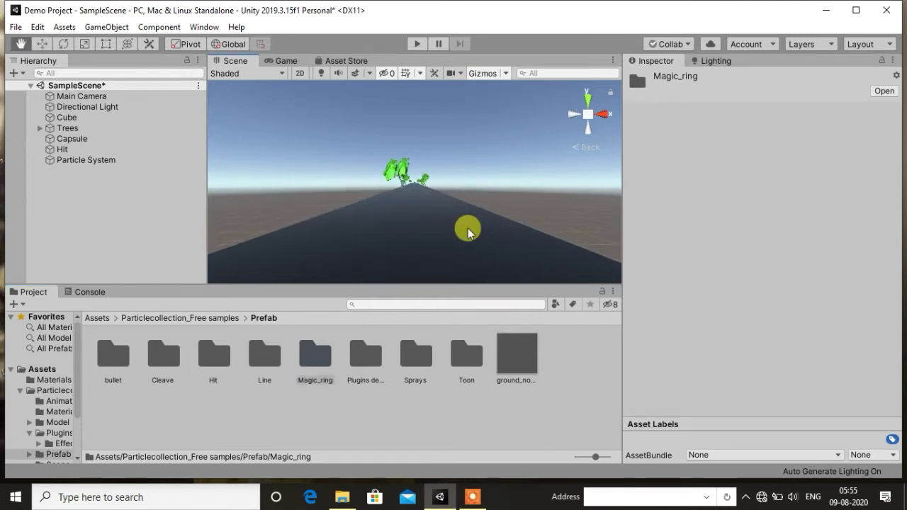
Place bullet effect 01 in the scene, view it from above, then delete it
double_click(110, 360)
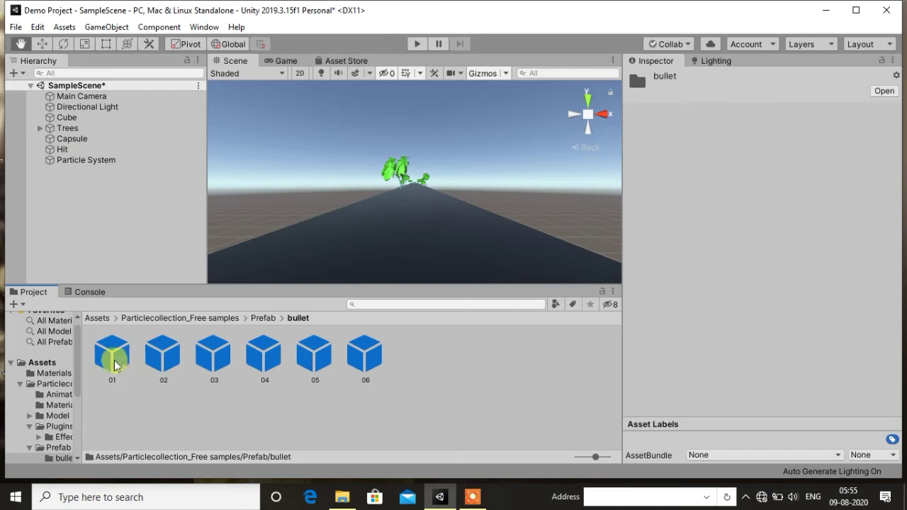
drag(115, 363, 355, 248)
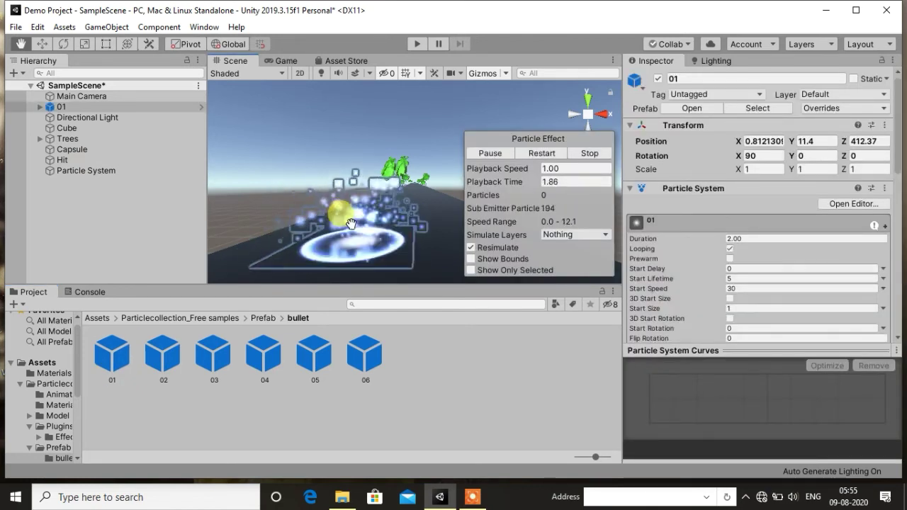
click(586, 98)
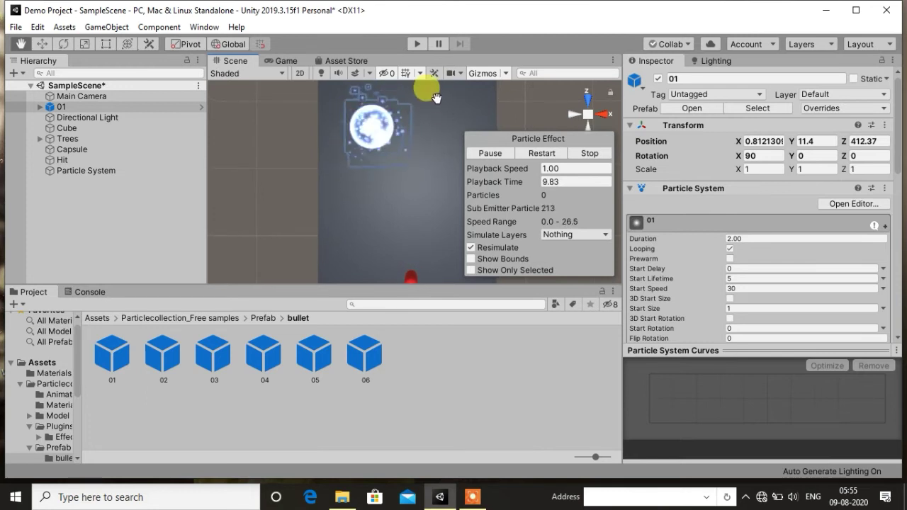
drag(435, 97, 415, 131)
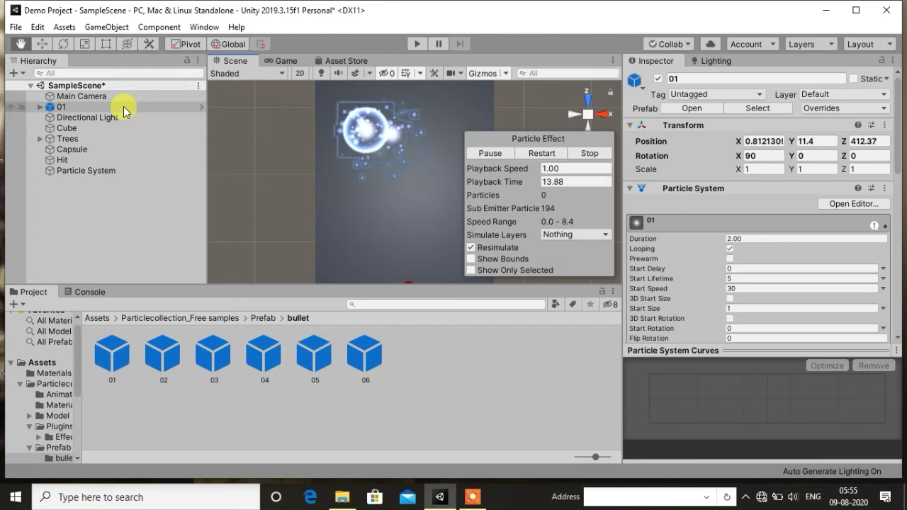
key(Delete)
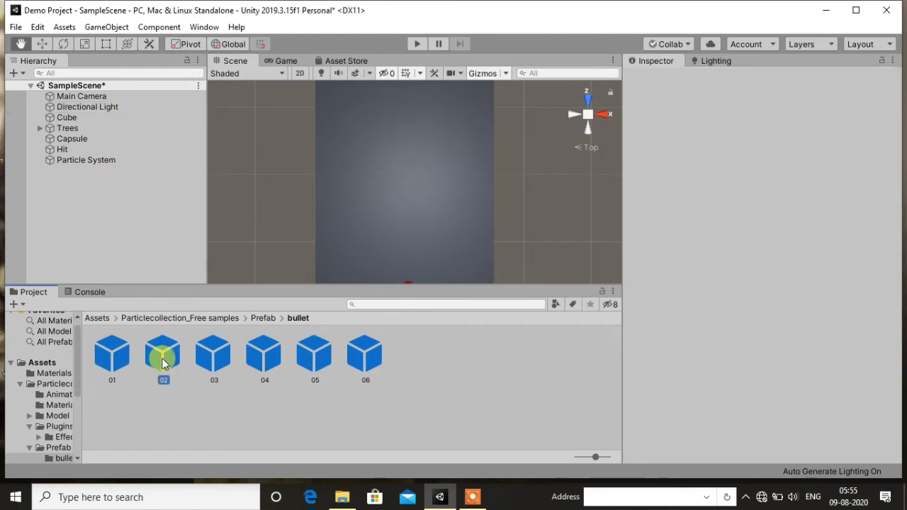
Drop bullet effect 02 into the scene, then select and delete it
drag(162, 363, 241, 289)
drag(380, 204, 380, 203)
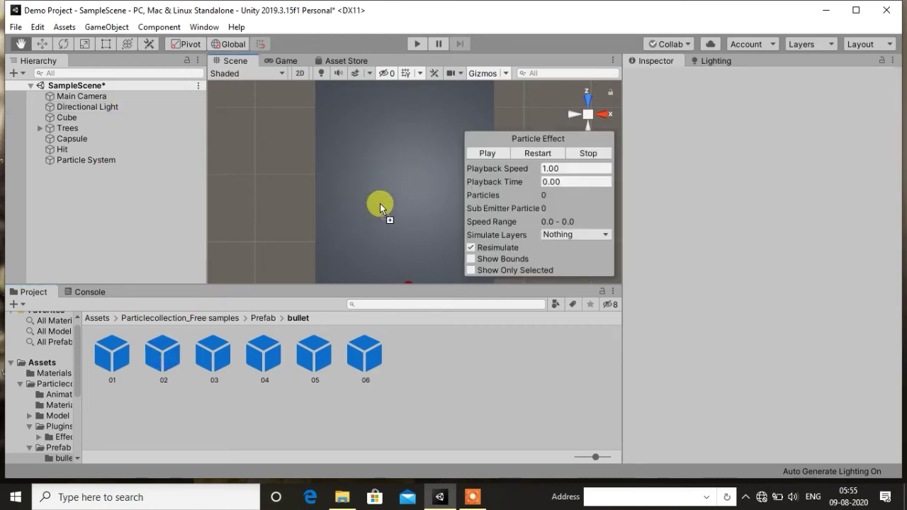
click(94, 396)
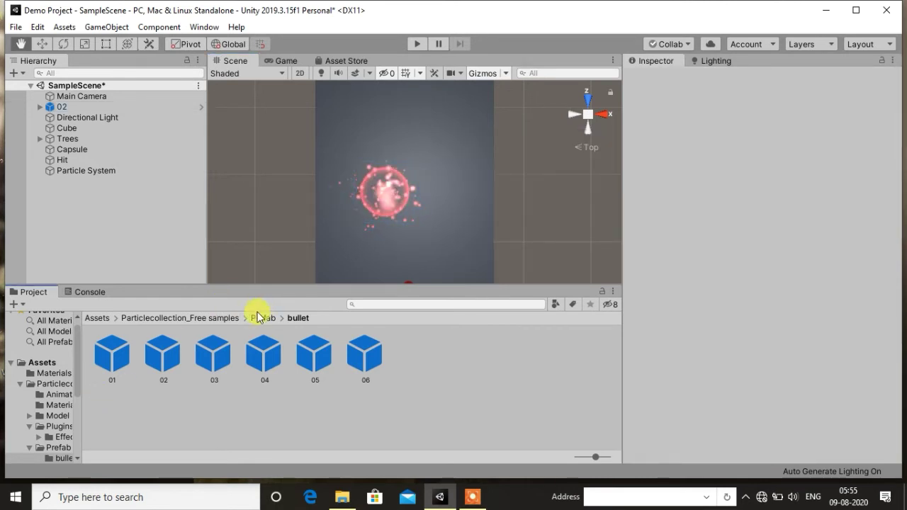
click(92, 108)
key(Delete)
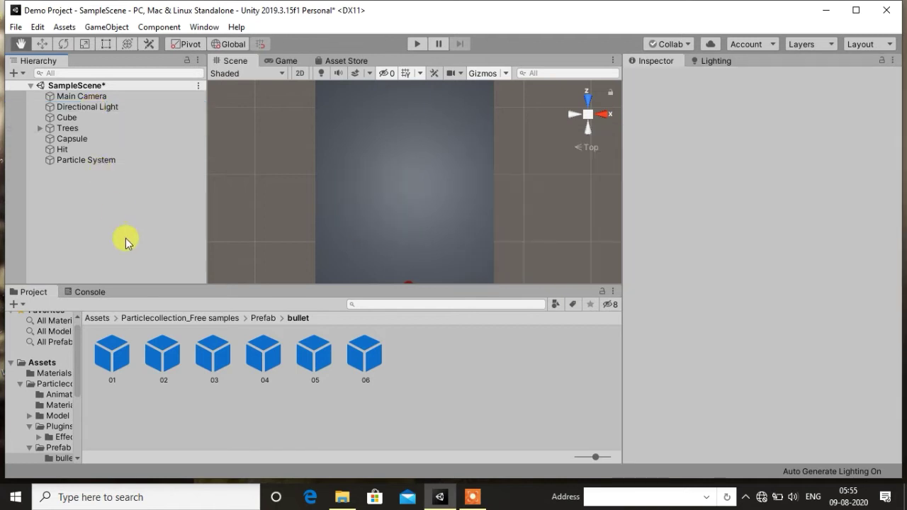
click(265, 319)
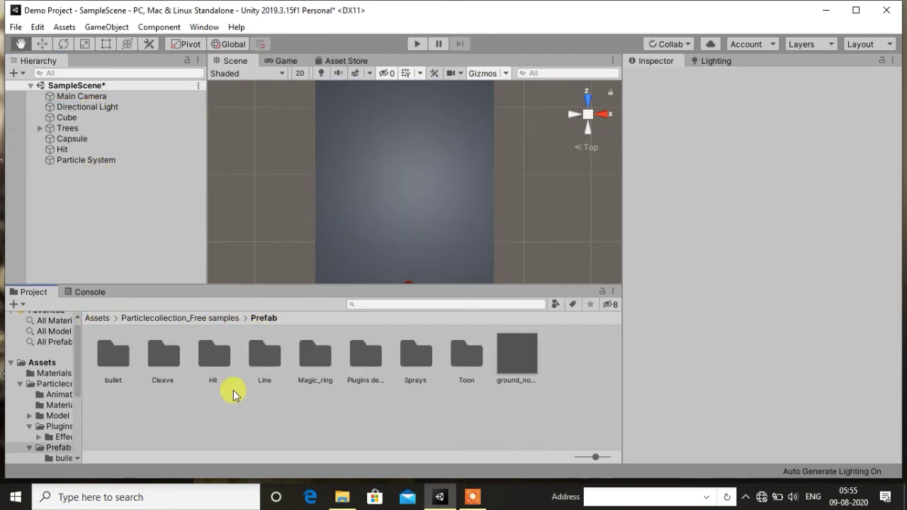
Place the Cleave power_01 effect in the scene, watch it play, then delete it
double_click(156, 360)
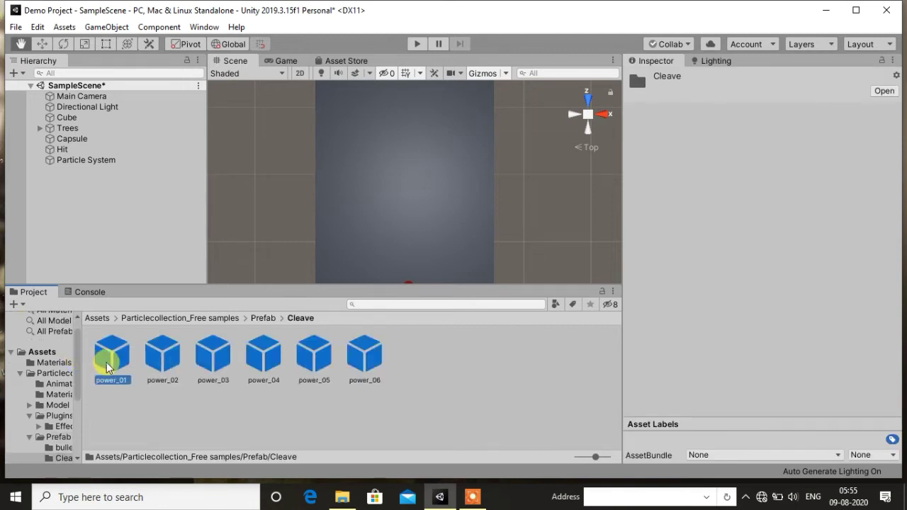
drag(108, 367, 411, 208)
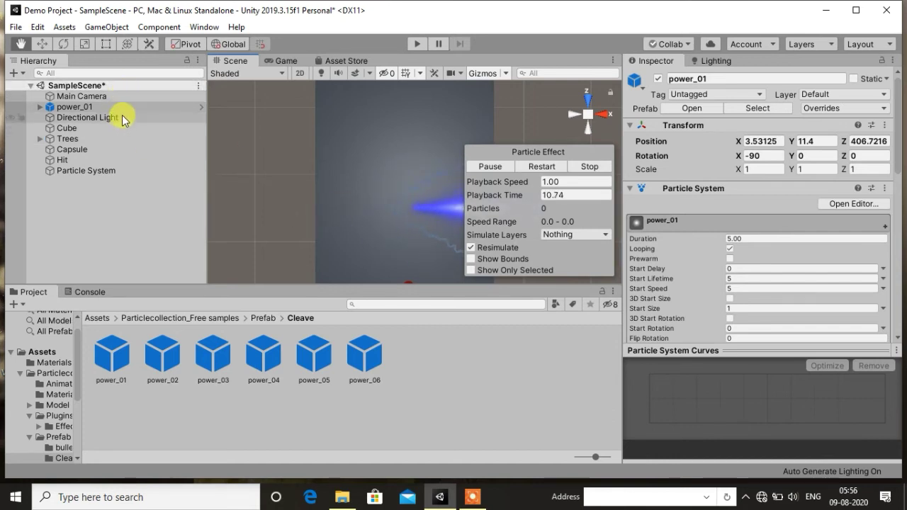
key(Delete)
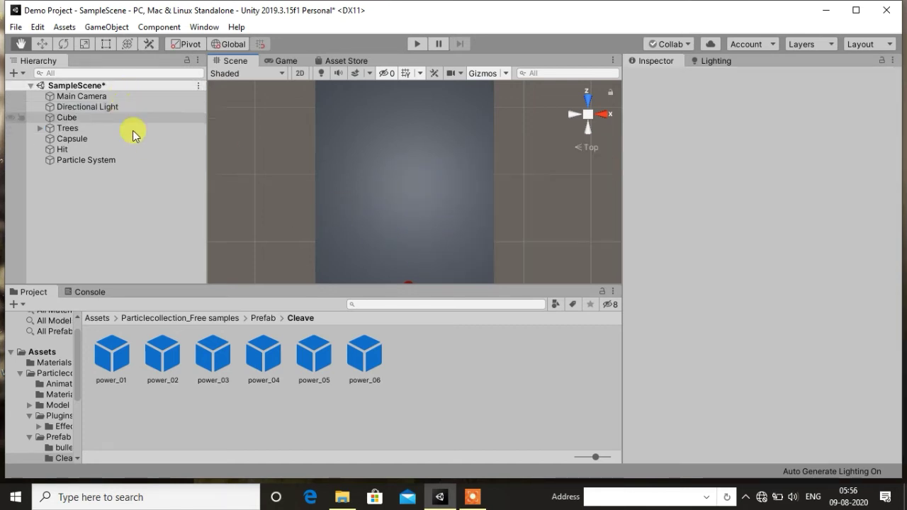
click(262, 318)
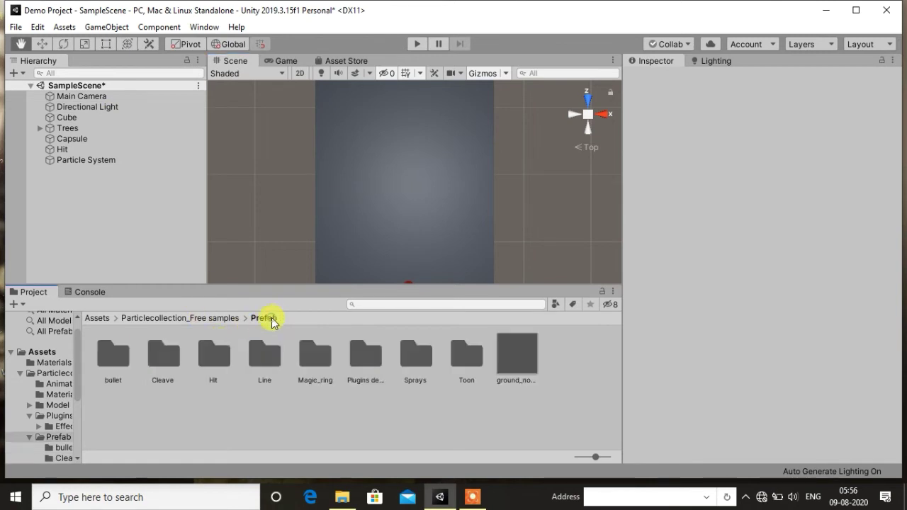
double_click(220, 356)
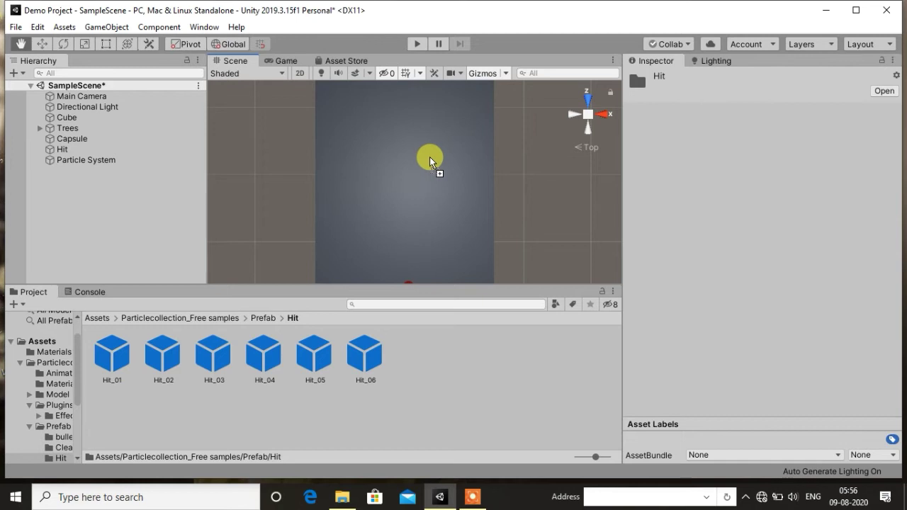
Place Hit_01 and Hit_02 in the scene, then delete both effects
drag(128, 355, 430, 157)
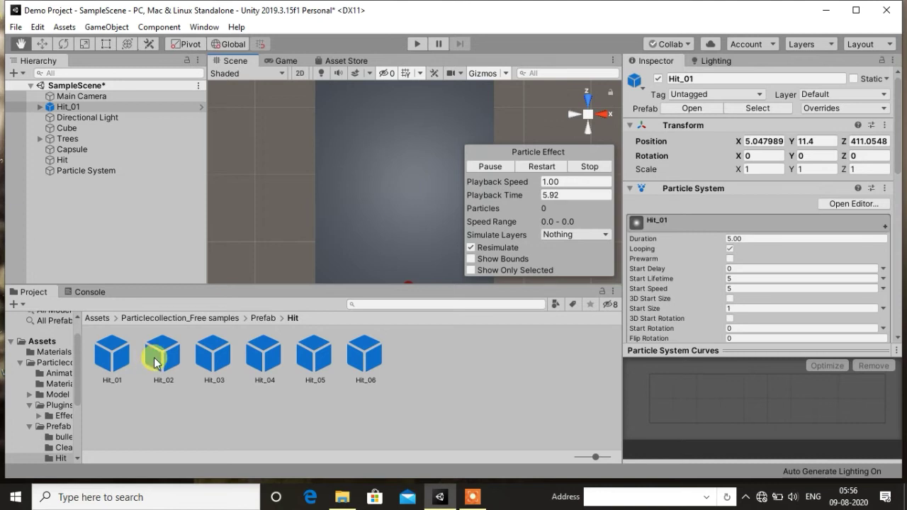
mouse_move(154, 362)
mouse_down()
mouse_move(407, 215)
mouse_move(395, 203)
mouse_up()
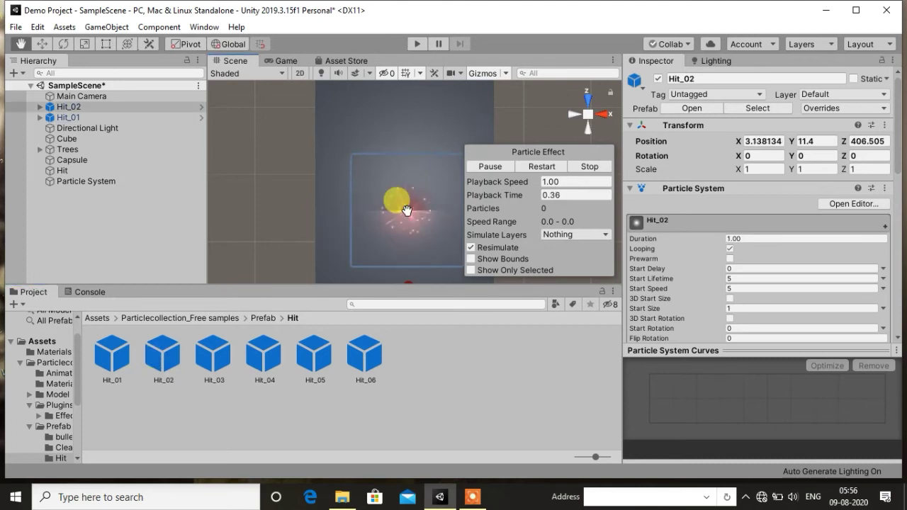
key(Delete)
click(83, 109)
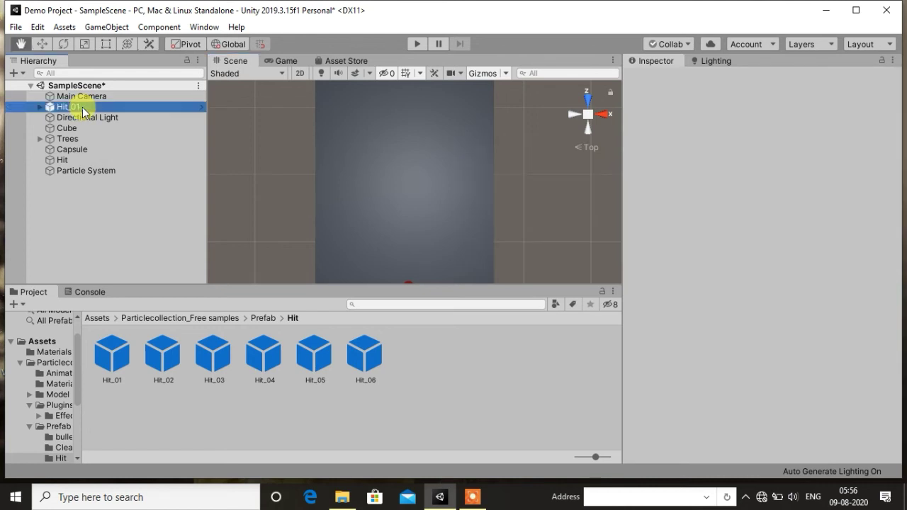
key(Delete)
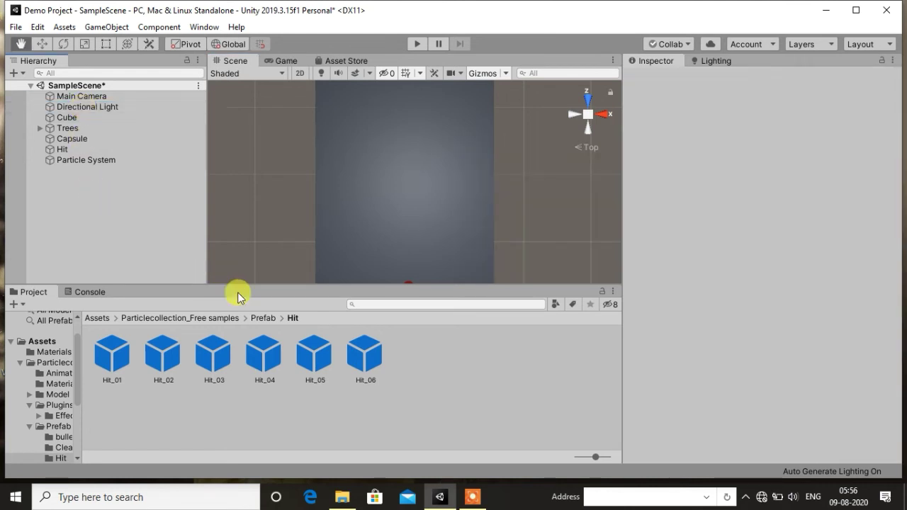
Drop the Line_001 effect from the Line folder into the scene, then delete it
click(263, 319)
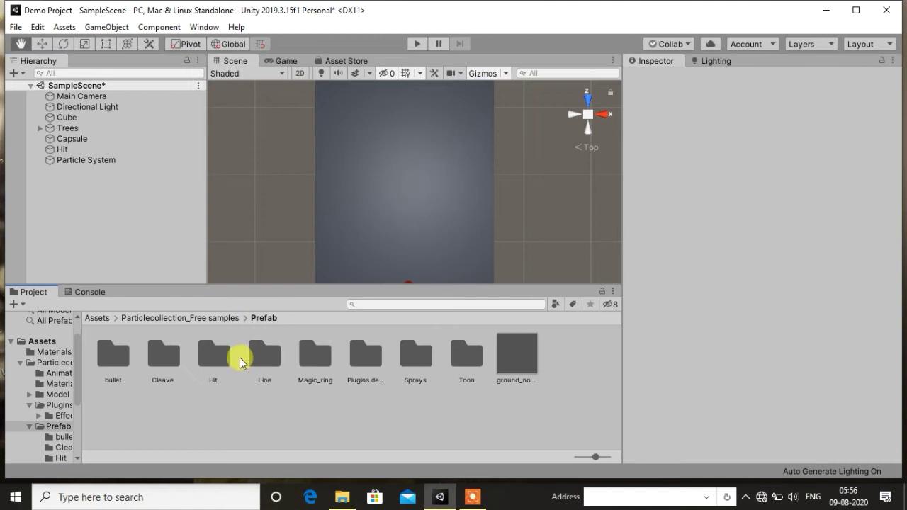
double_click(261, 357)
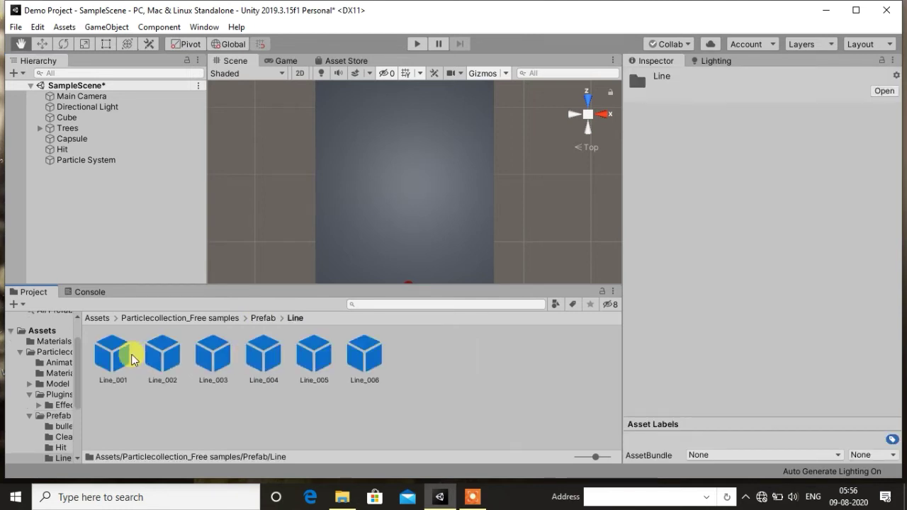
drag(117, 357, 331, 229)
drag(413, 186, 412, 186)
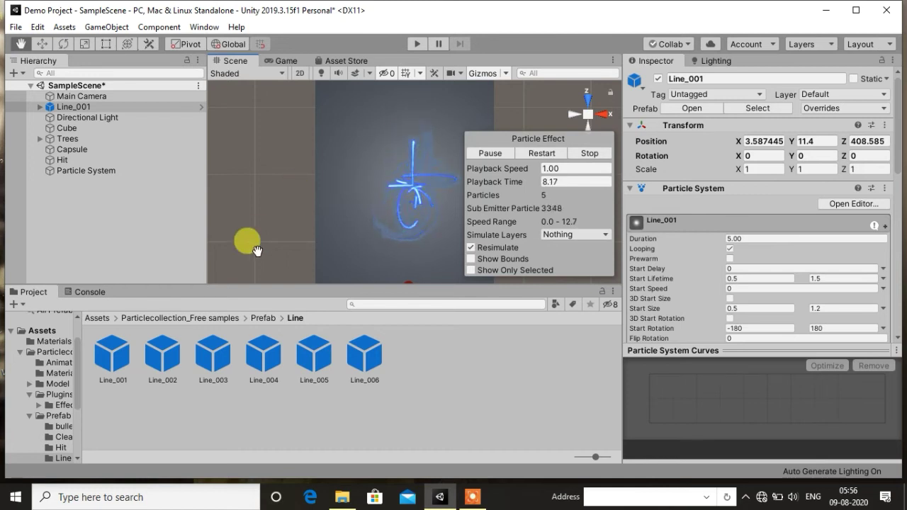
click(109, 112)
key(Delete)
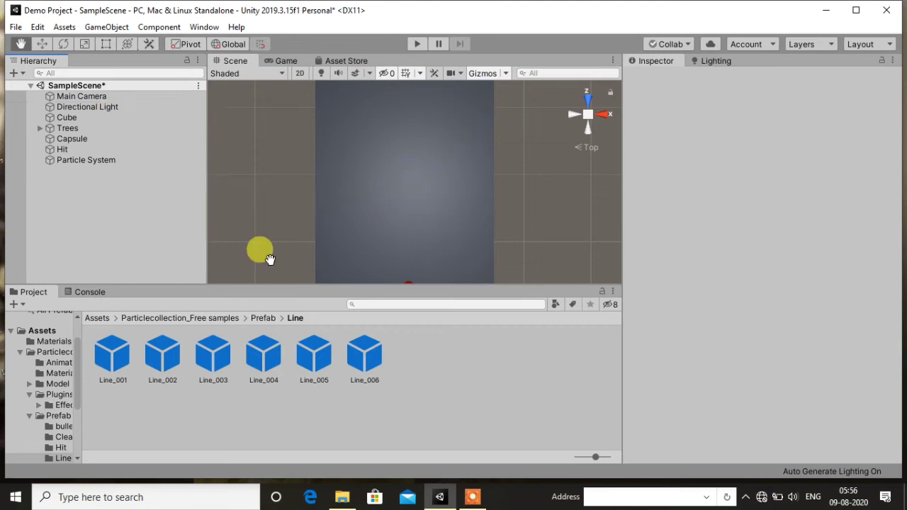
click(264, 320)
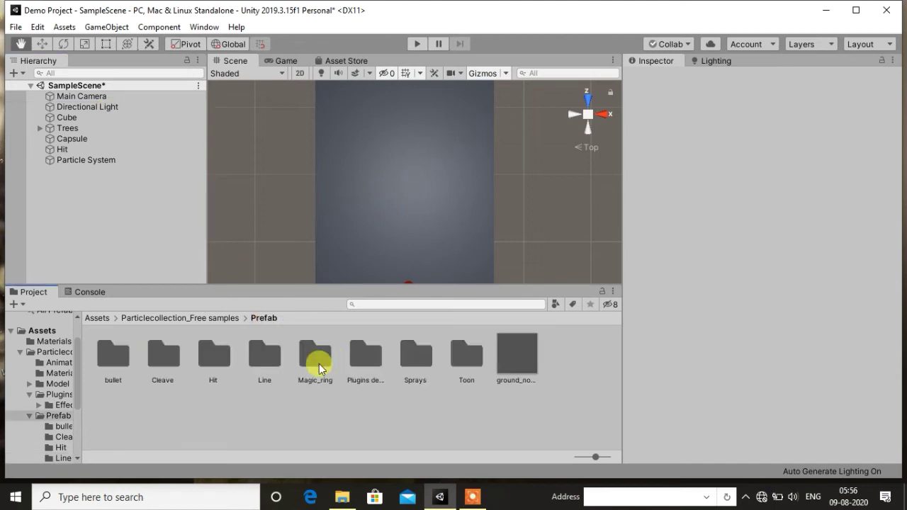
Place magic_ring_01 on the road, view it from the side, then delete it
double_click(319, 367)
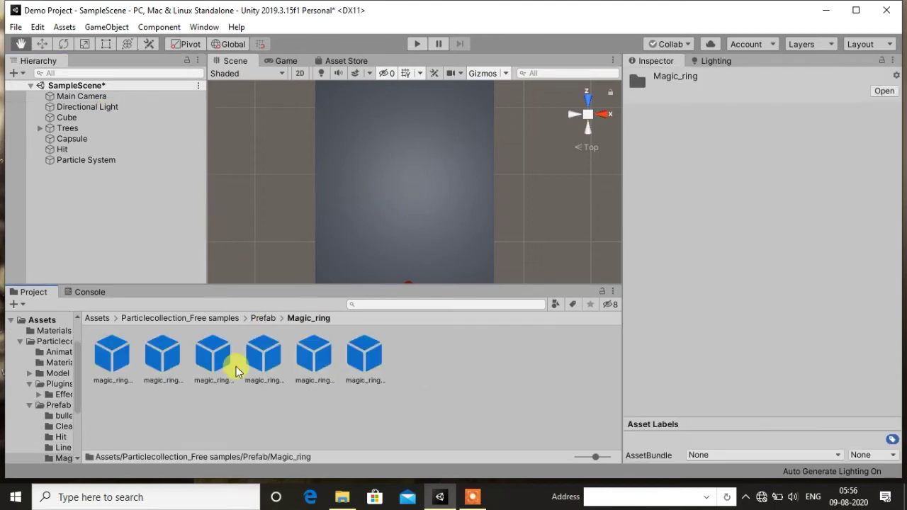
mouse_move(114, 364)
mouse_down()
mouse_move(416, 209)
mouse_move(377, 202)
mouse_up()
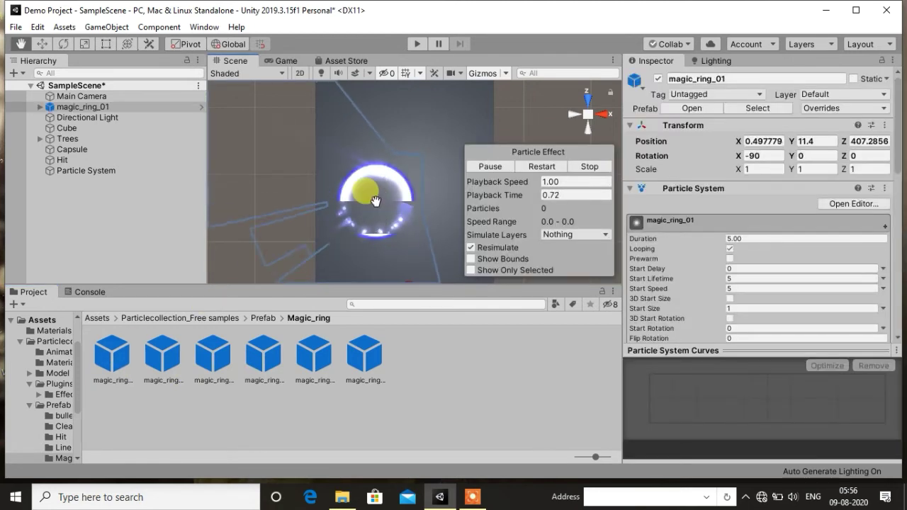
click(589, 131)
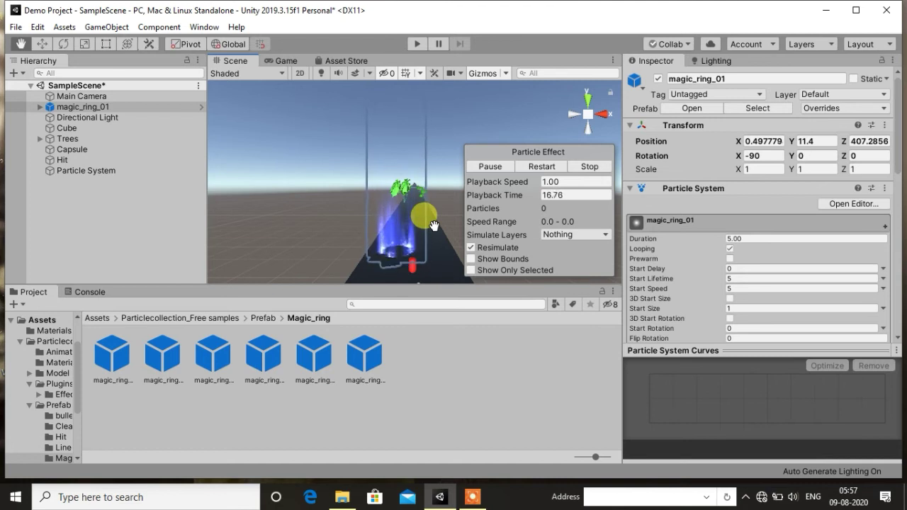
key(Delete)
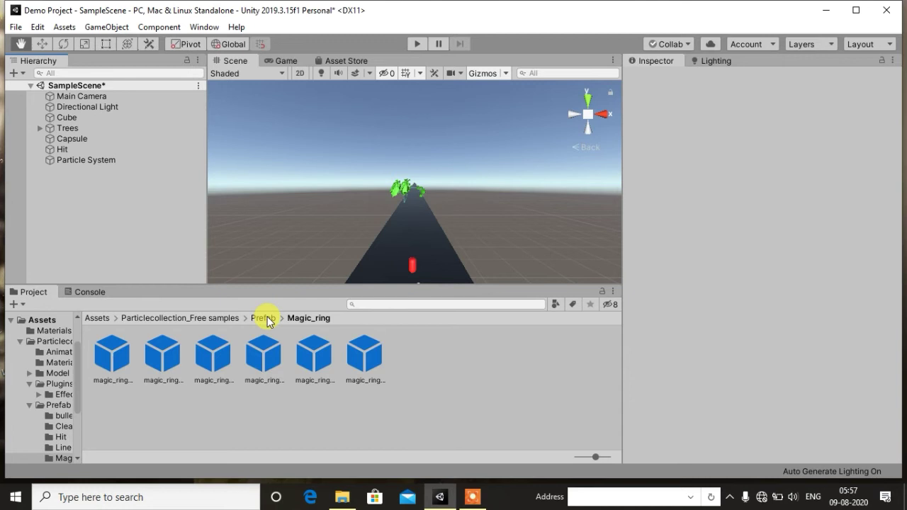
Add the Cutout_alpha plugin demo cube to the road and zoom in on it
click(264, 318)
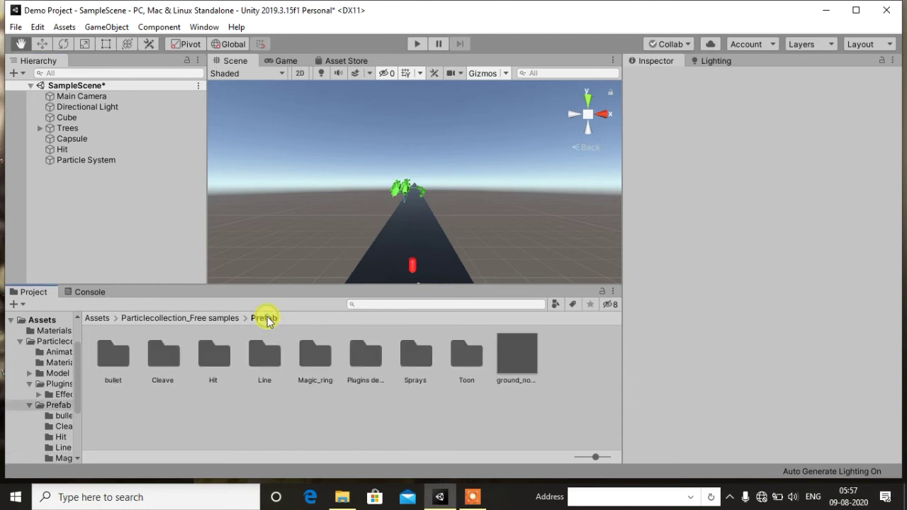
double_click(374, 370)
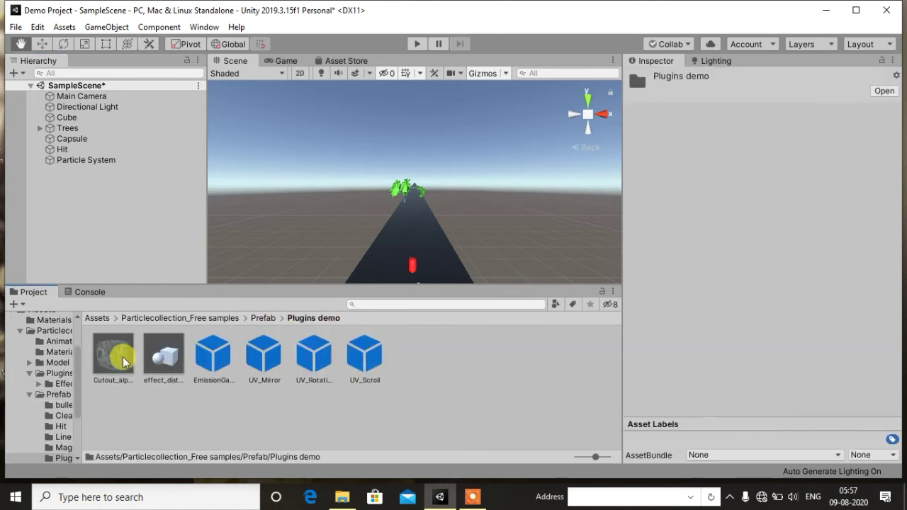
drag(124, 362, 389, 255)
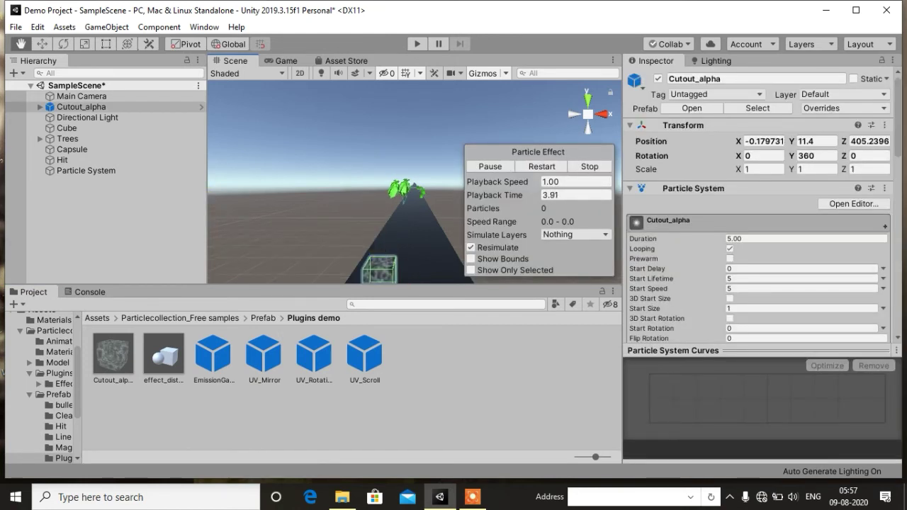
double_click(78, 107)
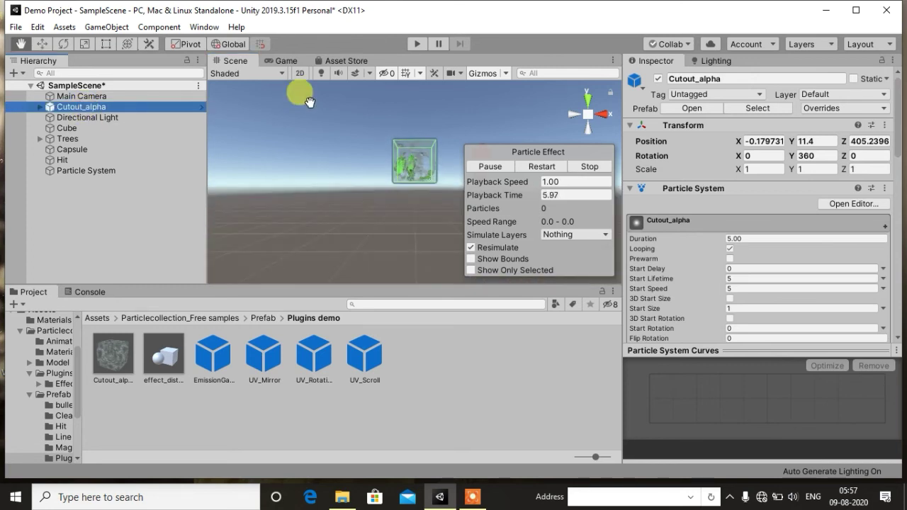
drag(402, 163, 406, 212)
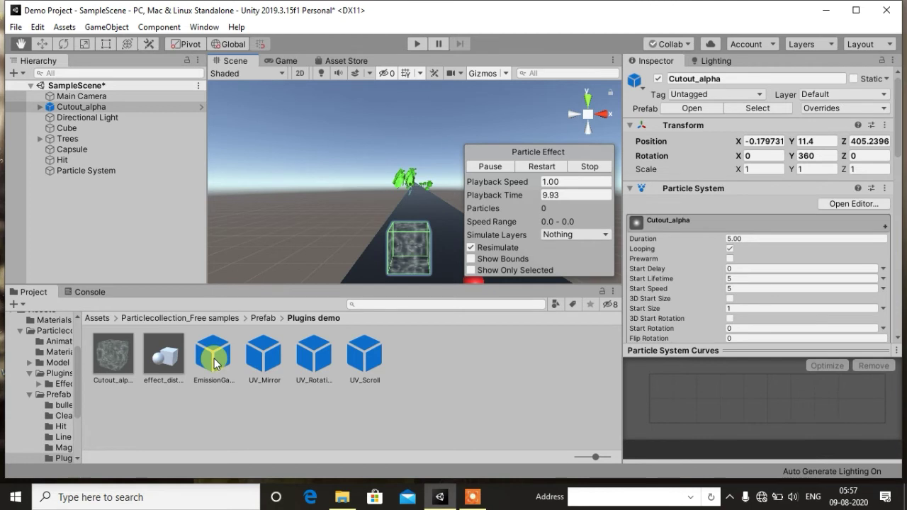
Add EmissionGain, UV_Rotation and UV_Scroll, then delete all four demo effects together
drag(214, 359, 411, 237)
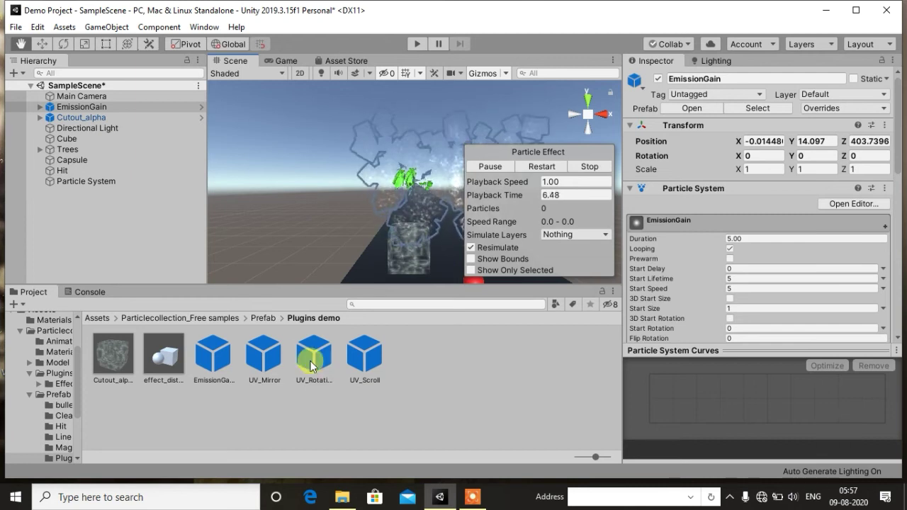
drag(310, 361, 414, 241)
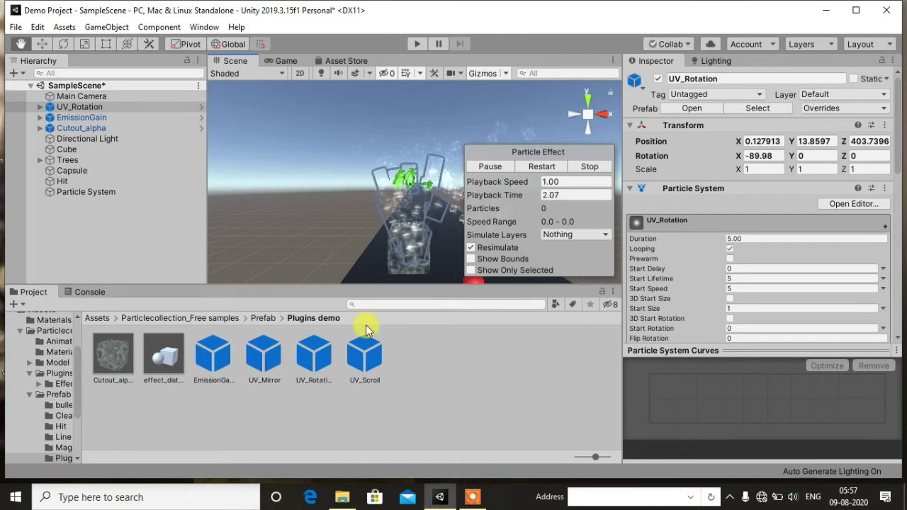
drag(366, 340, 408, 240)
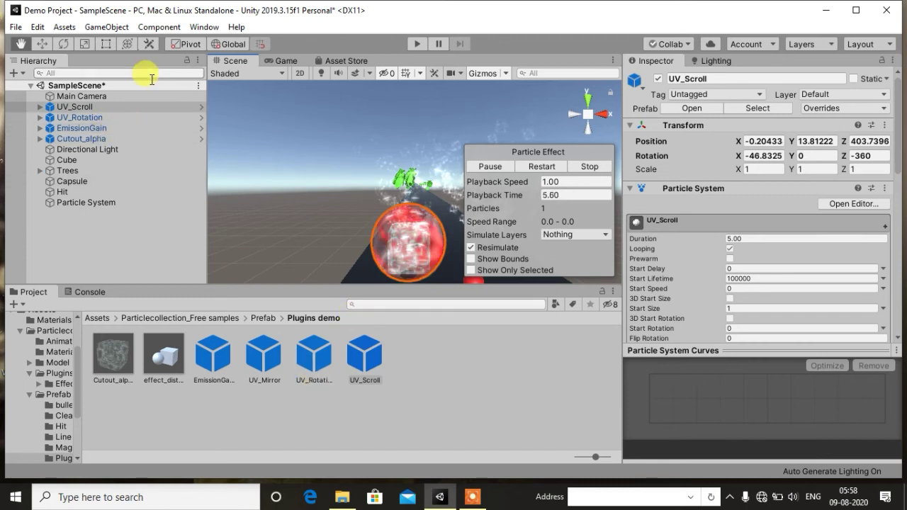
click(134, 109)
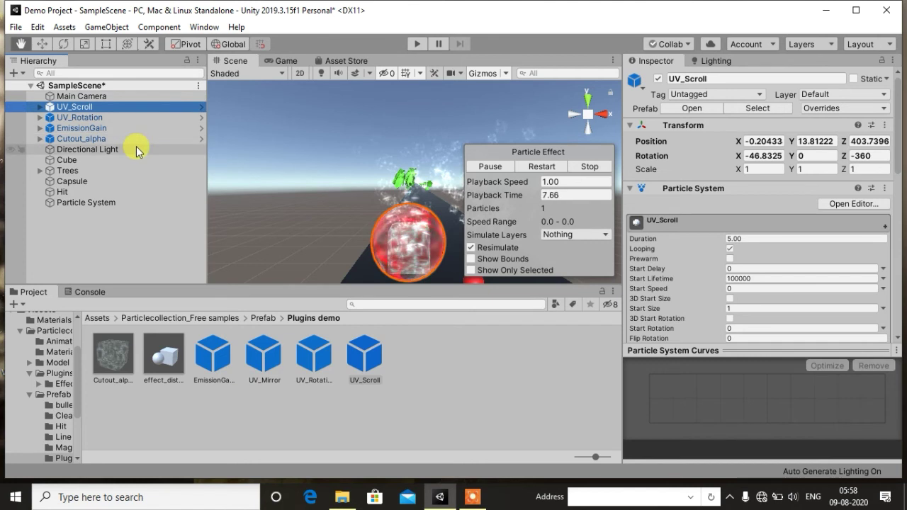
shift+click(137, 139)
key(Delete)
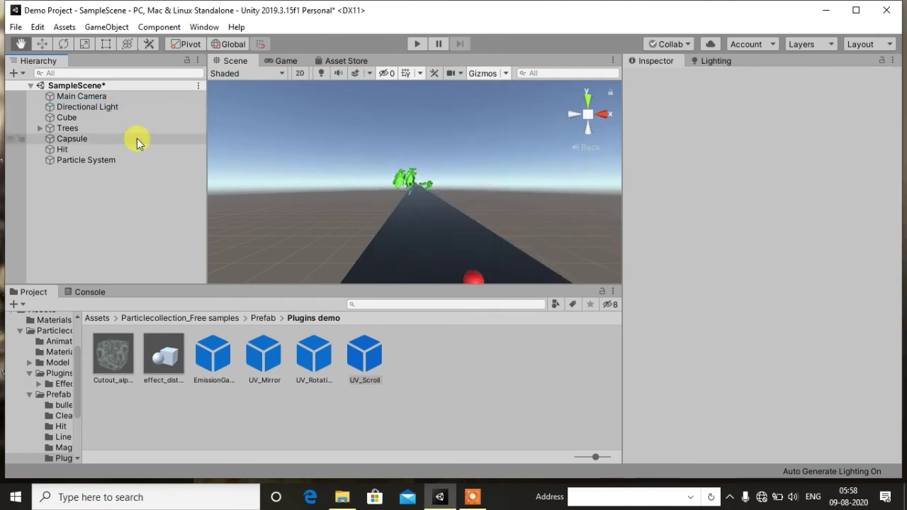
click(253, 318)
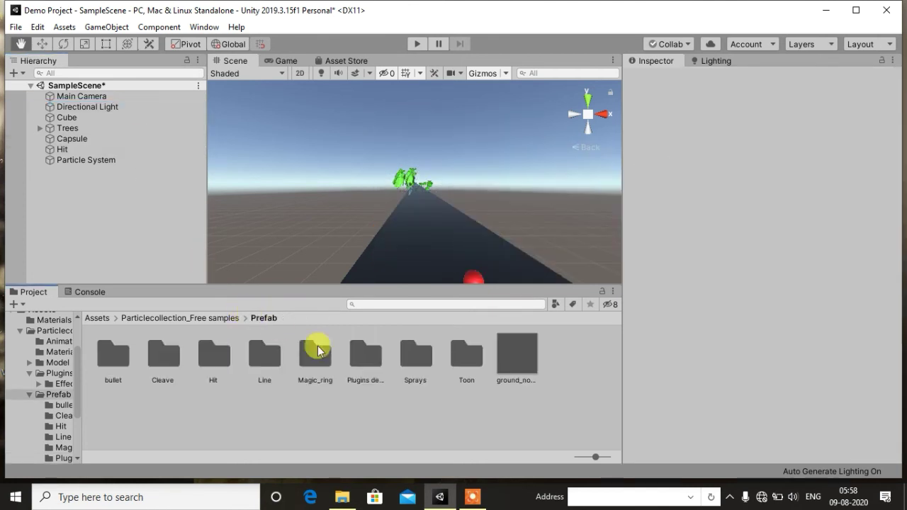
Place Sprays_01 from the Sprays folder on the road, raise it slightly, and pause its preview
double_click(422, 355)
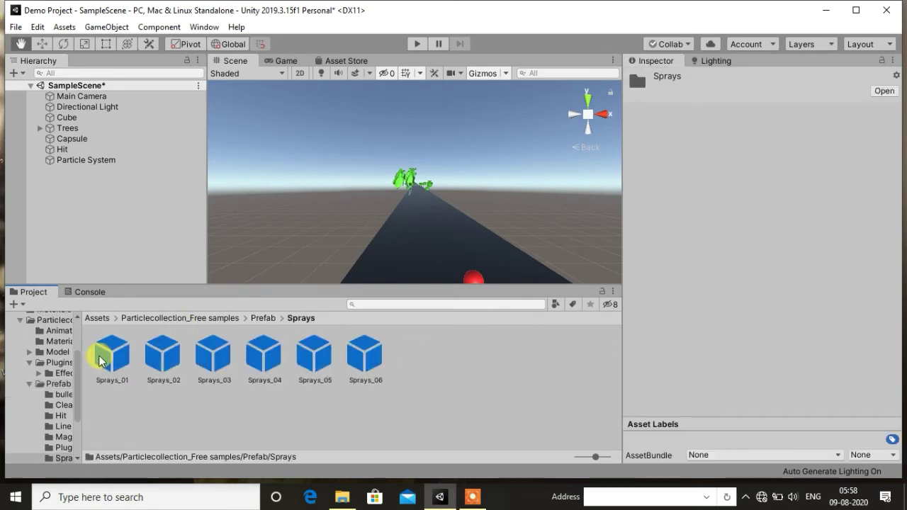
mouse_move(99, 362)
mouse_down()
mouse_move(348, 261)
mouse_move(402, 250)
mouse_up()
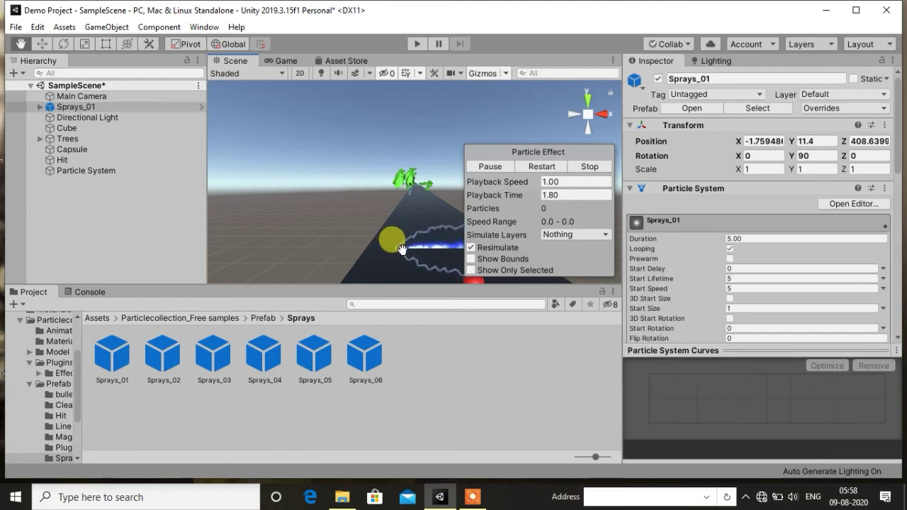
key(w)
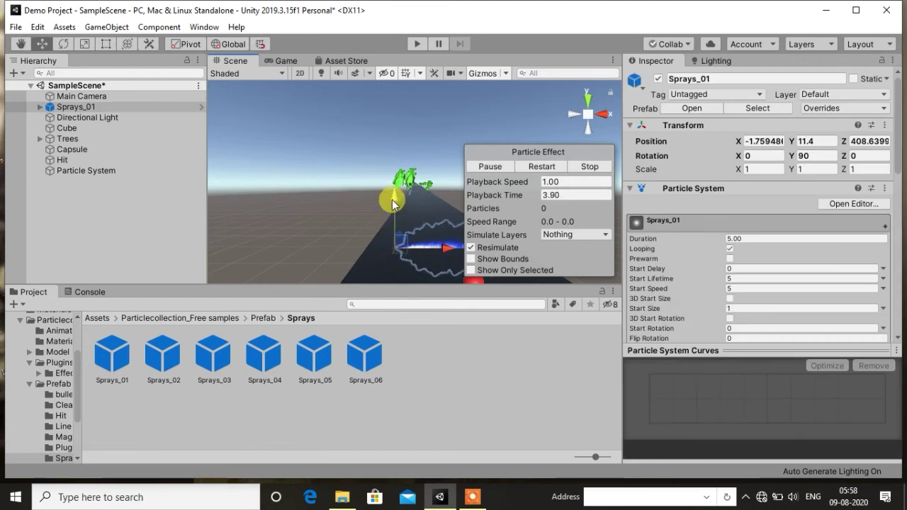
drag(393, 202, 397, 183)
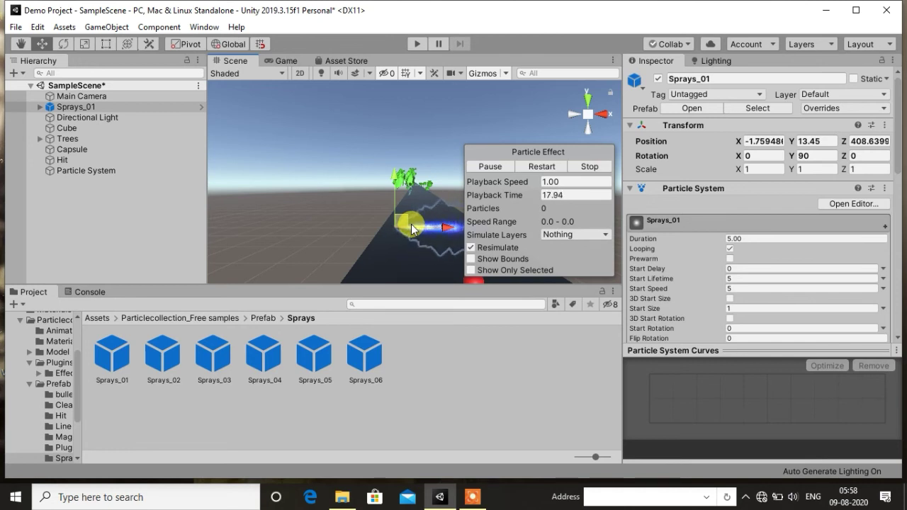
click(492, 168)
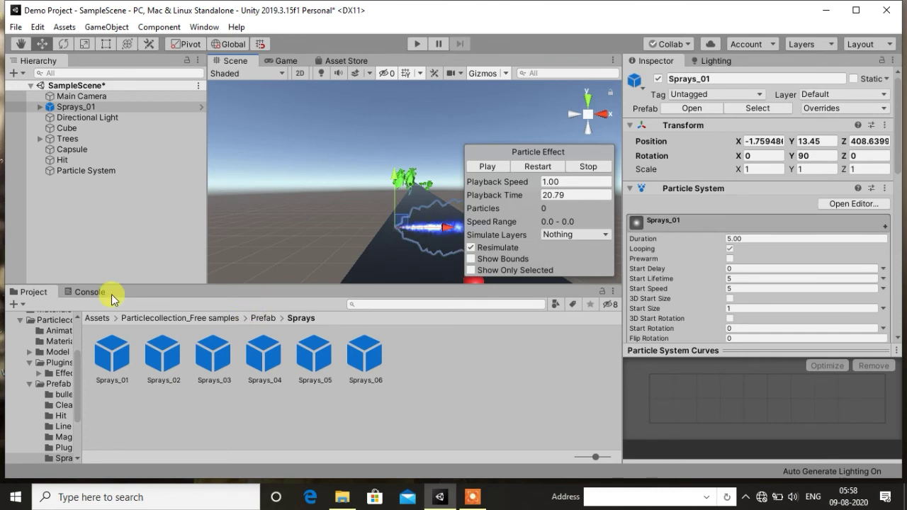
Delete the Sprays_01 effect from the scene
click(263, 319)
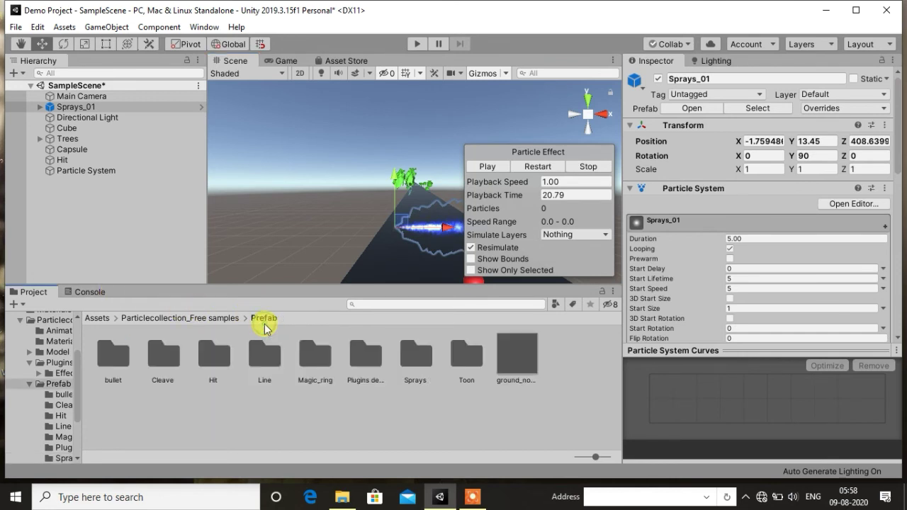
double_click(466, 358)
click(89, 110)
key(Delete)
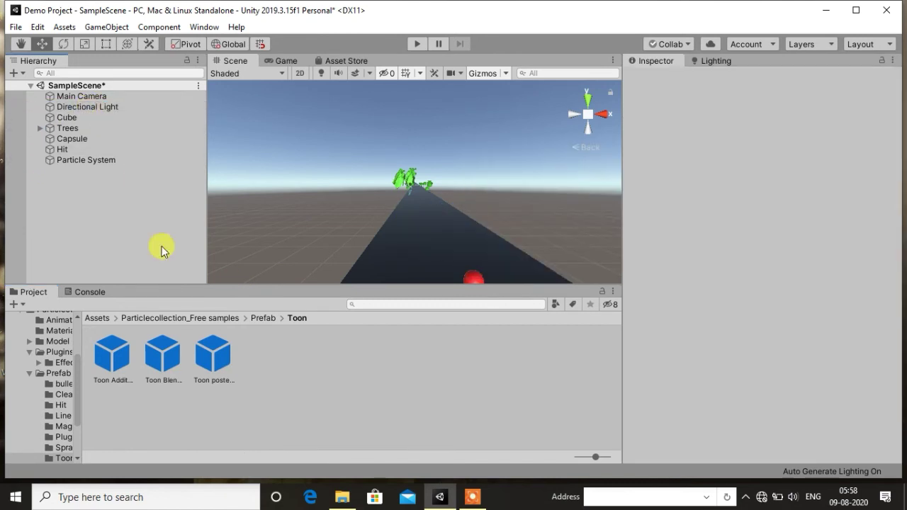
Place a trial Toon Additive text effect in the scene, then delete it
mouse_move(113, 350)
mouse_down()
mouse_move(377, 259)
mouse_move(386, 233)
mouse_up()
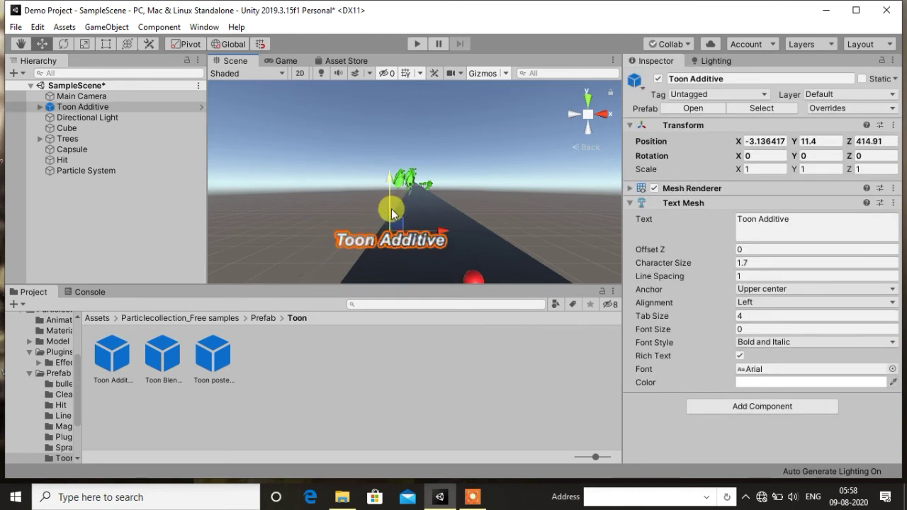
key(Delete)
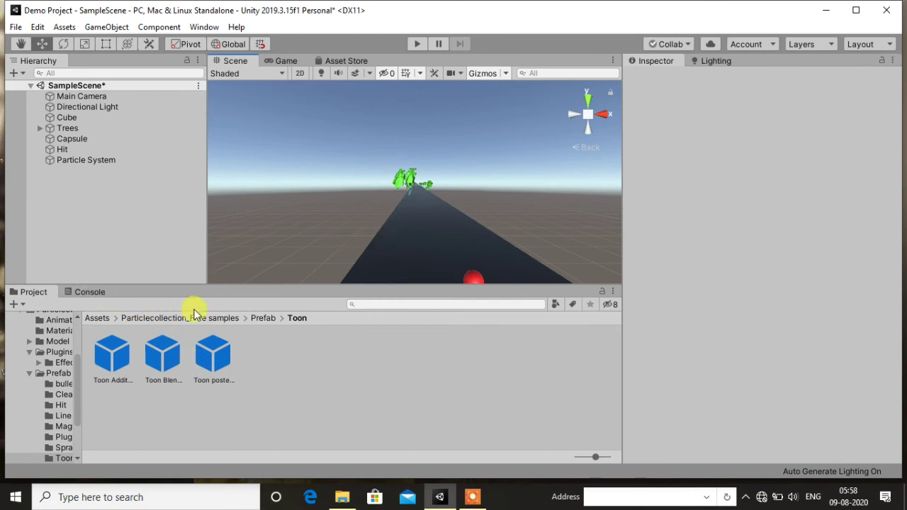
click(256, 319)
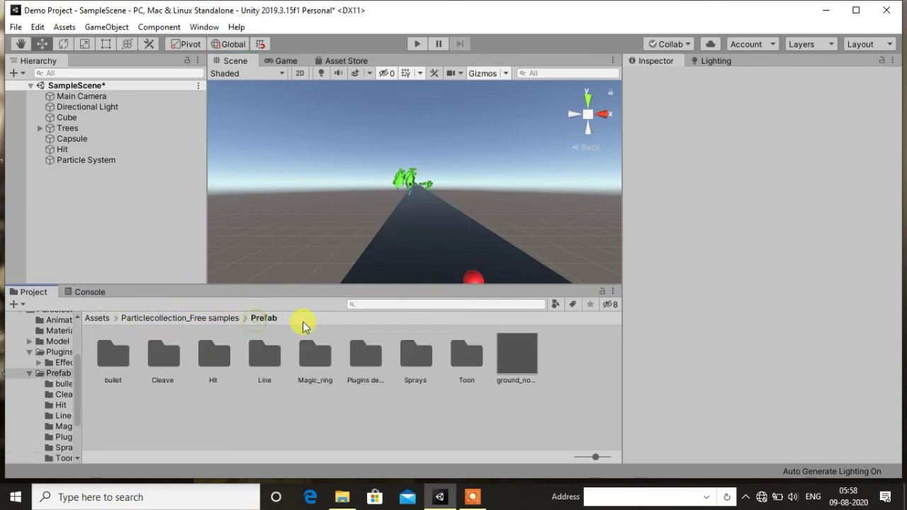
Frame the view on the red Capsule and pan down the road toward the trees
click(518, 364)
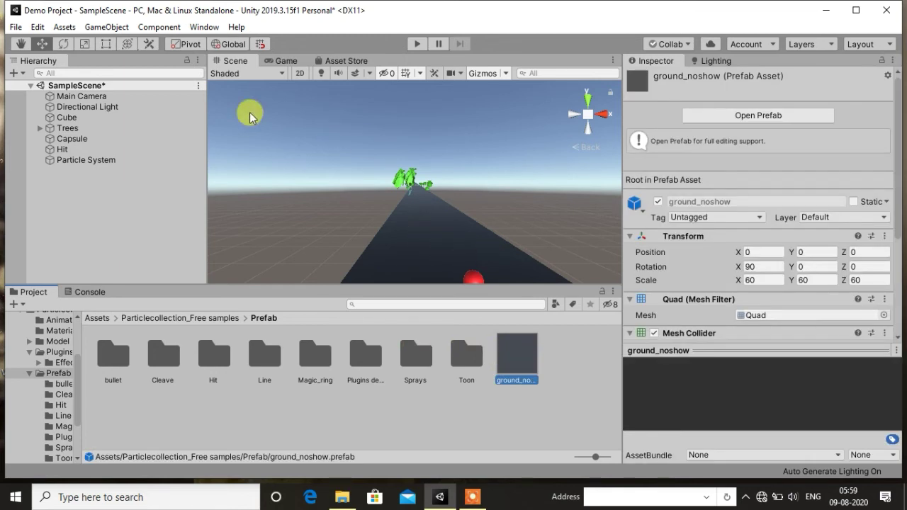
double_click(71, 139)
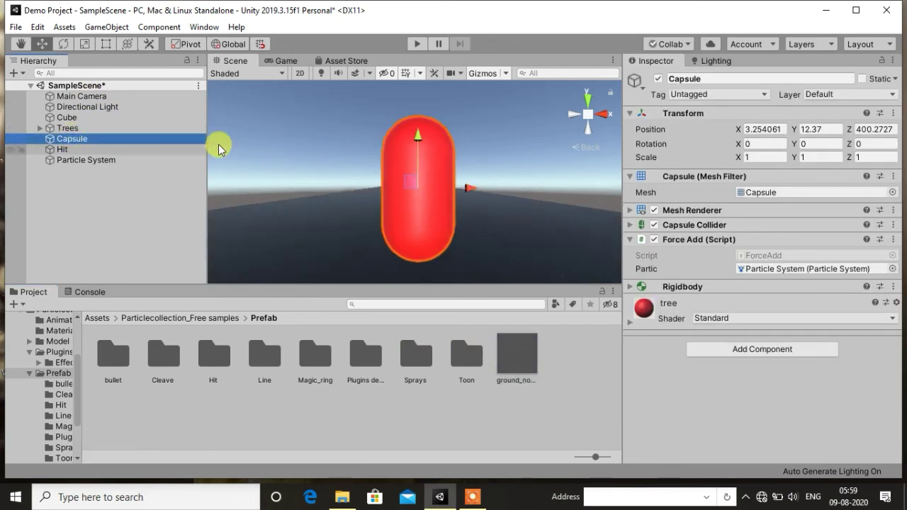
key(q)
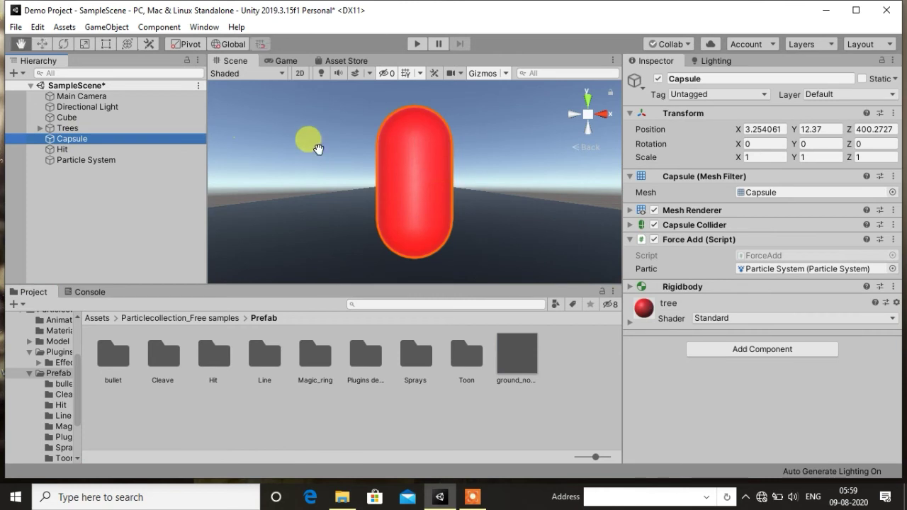
click(353, 100)
drag(353, 100, 353, 239)
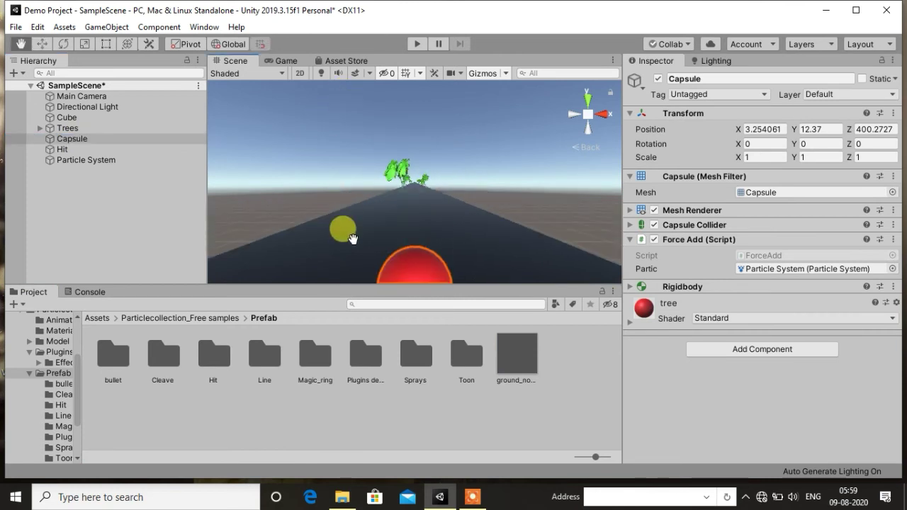
scroll(353, 239, down, 5)
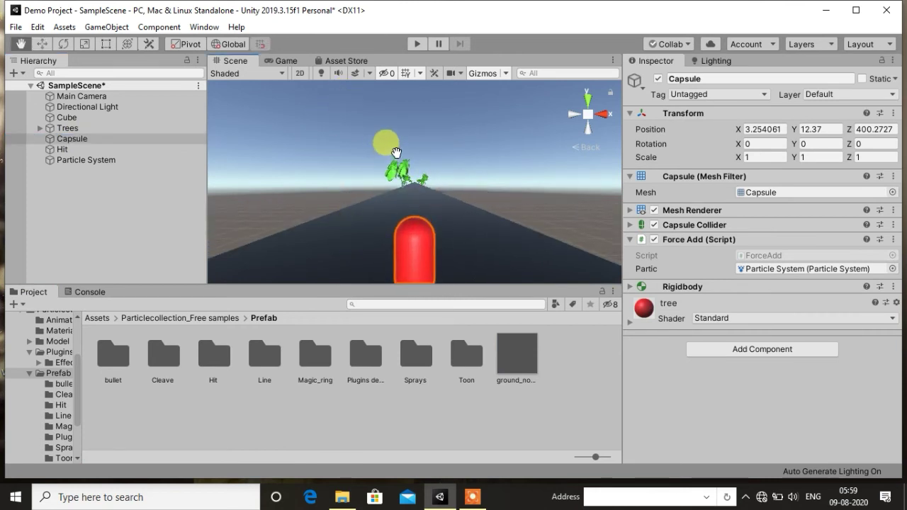
scroll(376, 212, up, 5)
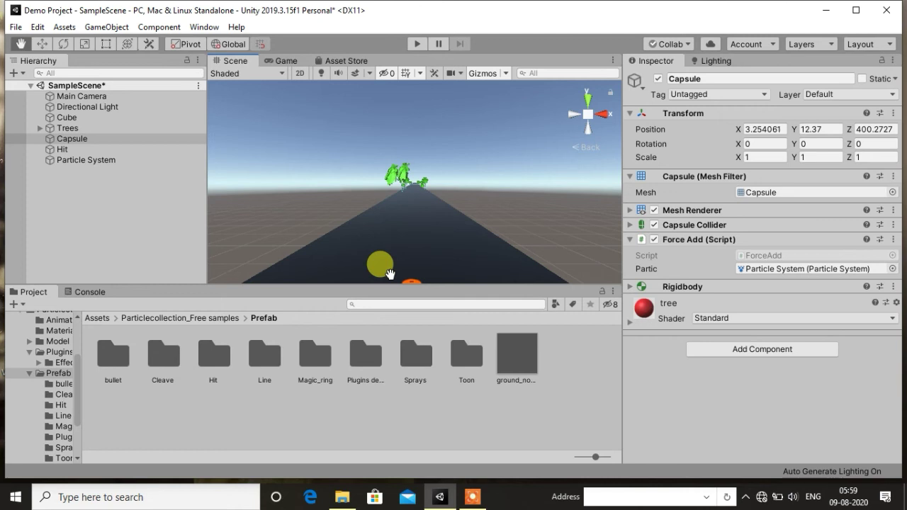
Check the bullet folder, return to Prefab, and start Play mode to test the road effects
double_click(113, 374)
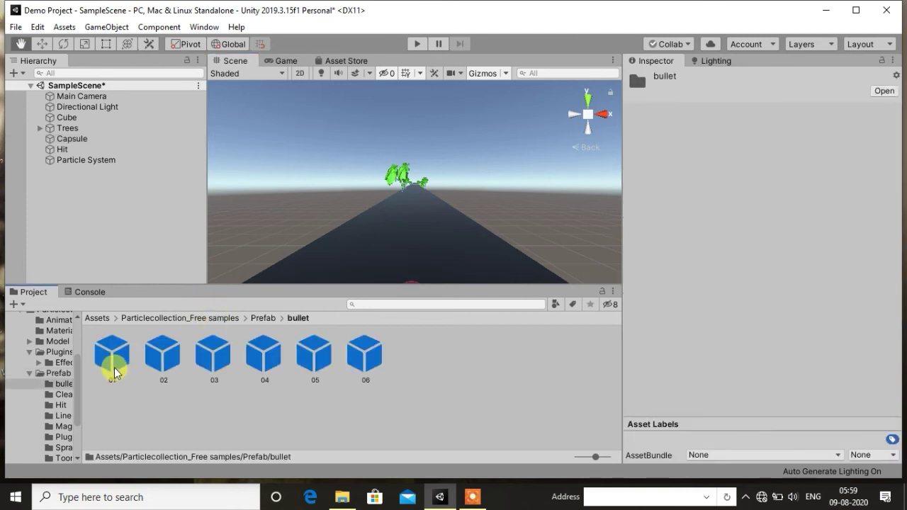
click(263, 323)
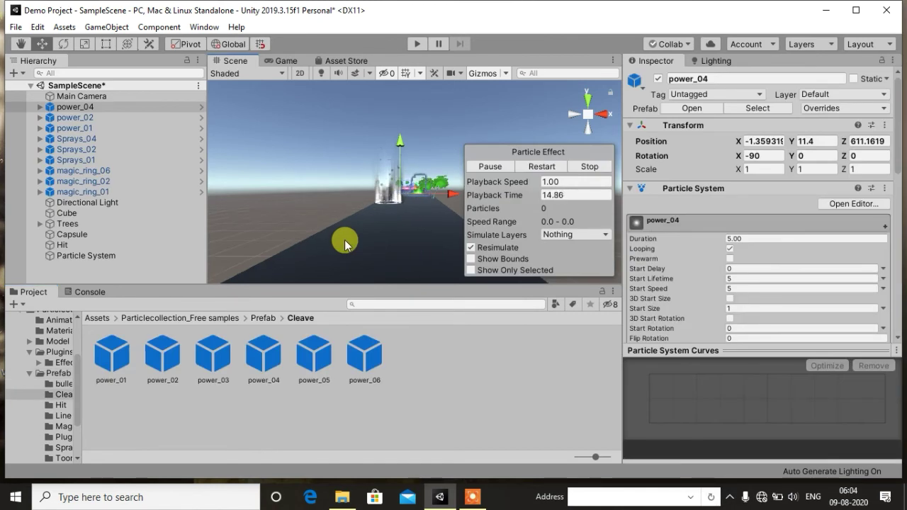
click(419, 42)
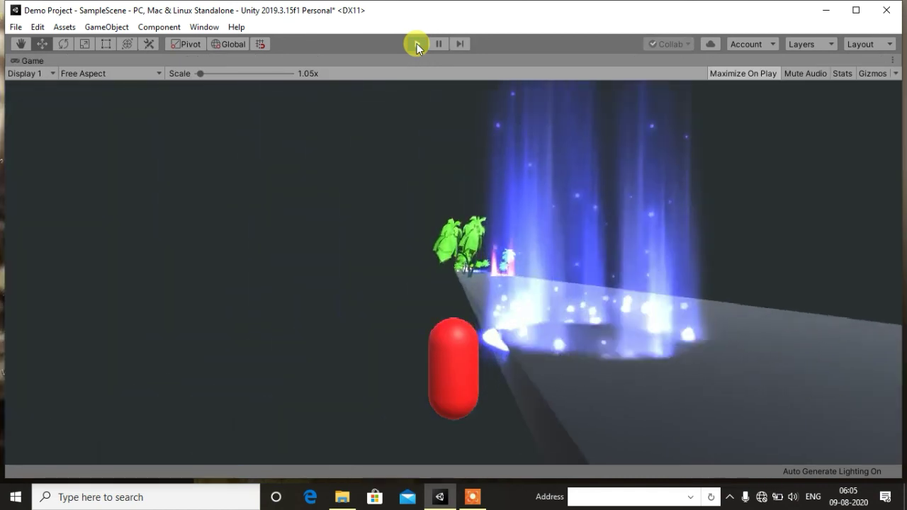
click(417, 44)
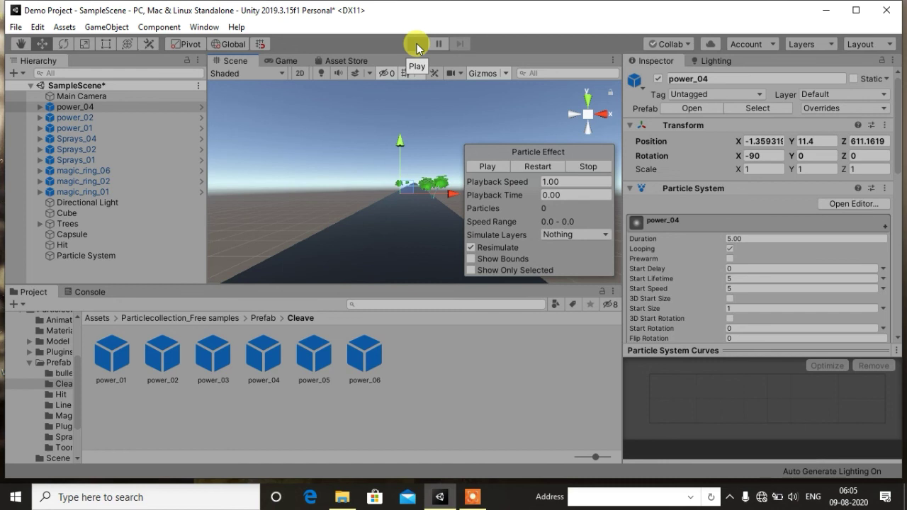
click(417, 43)
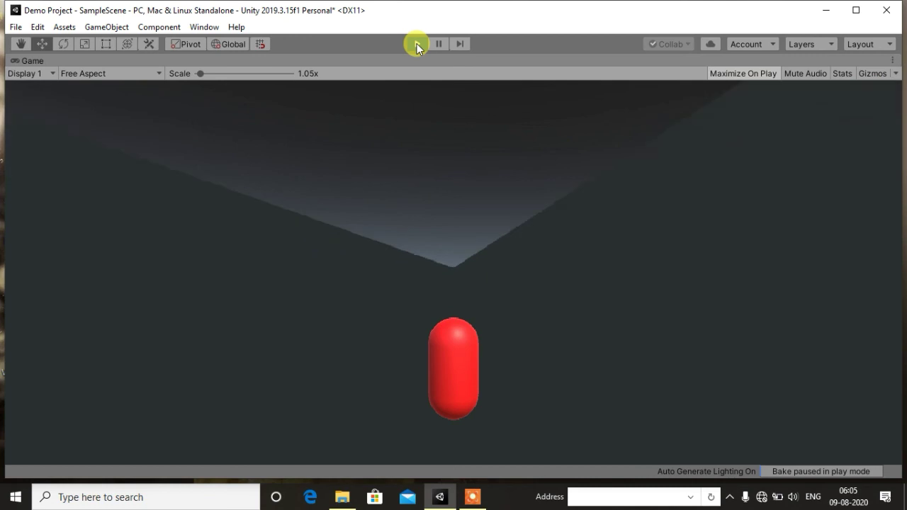
click(417, 44)
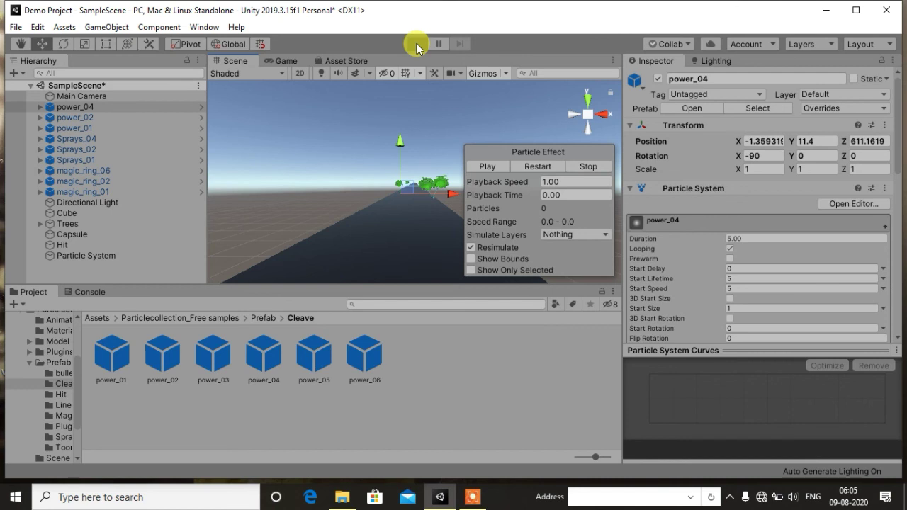
click(417, 43)
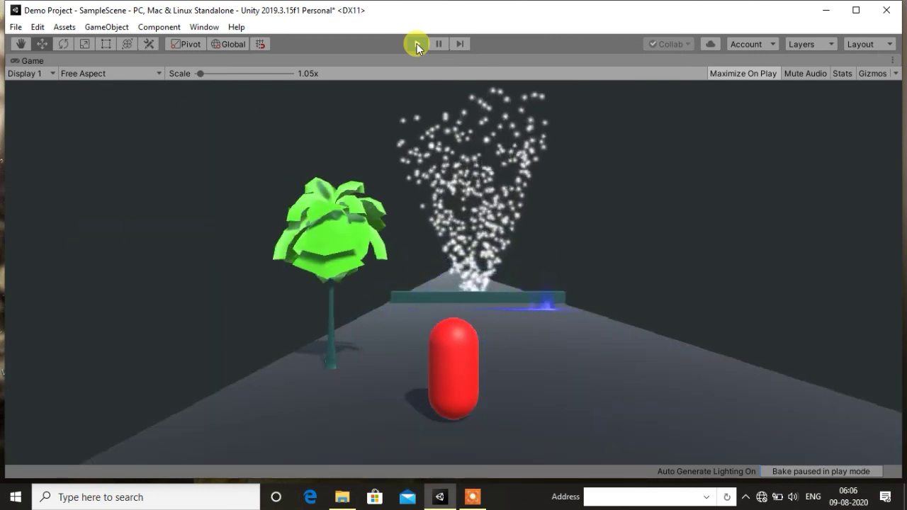
click(416, 43)
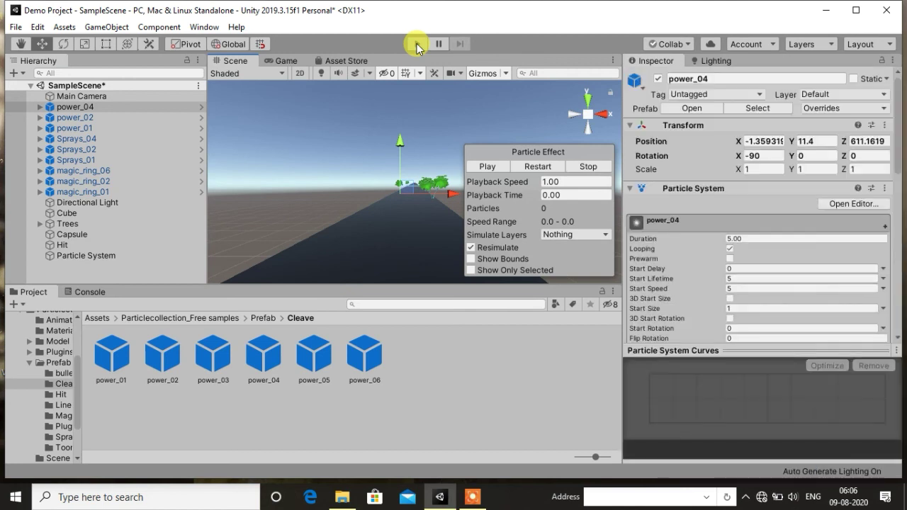